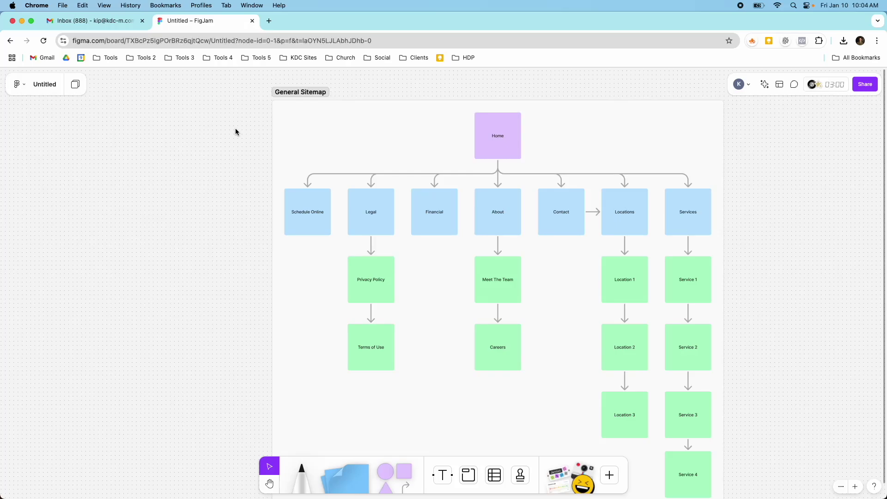
Place a new sticky on an empty area of the board and label it Home
{"action": "scroll", "coordinate": [245, 133], "scroll_direction": "down", "scroll_amount": 3}
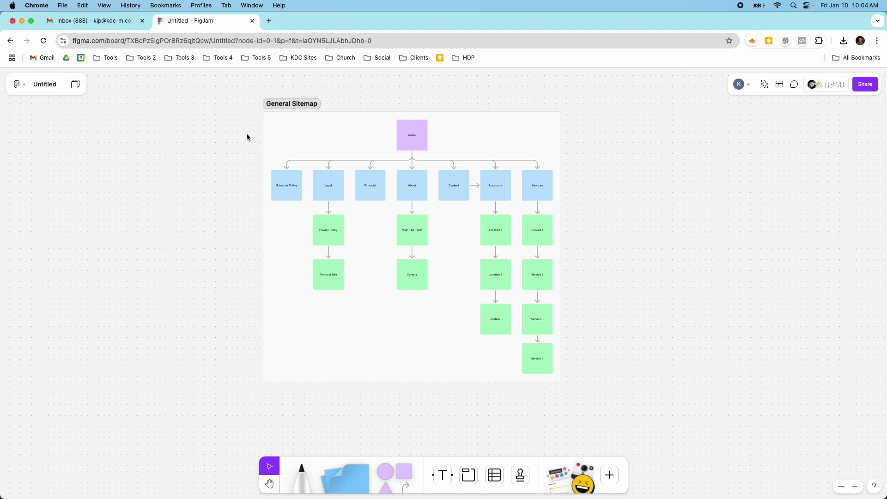
{"action": "scroll", "coordinate": [301, 146], "scroll_direction": "up", "scroll_amount": 3}
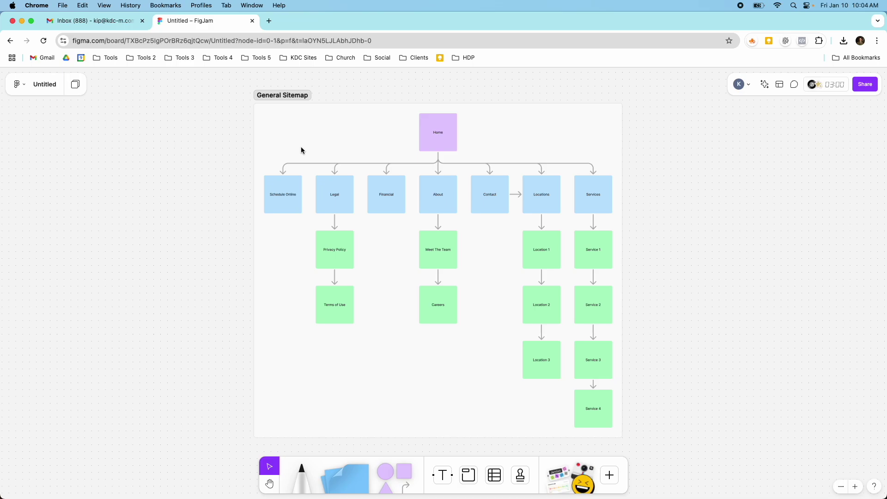
{"action": "scroll", "coordinate": [300, 148], "scroll_direction": "up", "scroll_amount": 2}
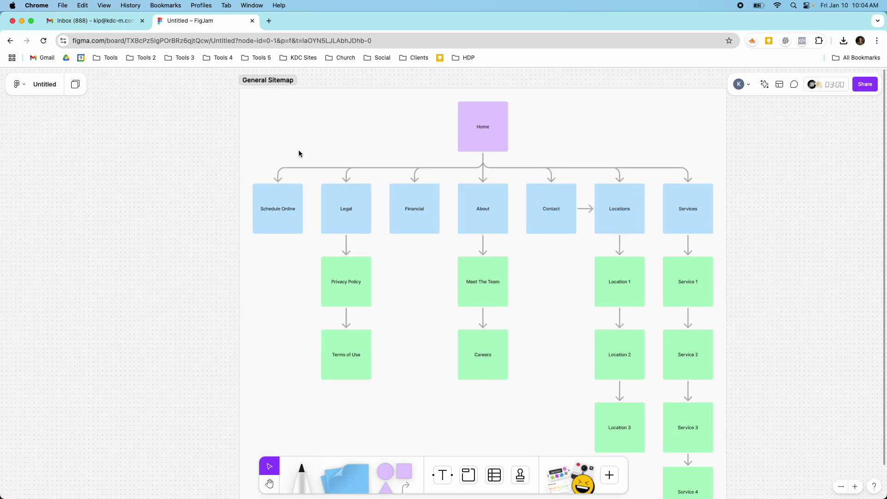
{"action": "scroll", "coordinate": [299, 150], "scroll_direction": "down", "scroll_amount": 5}
{"action": "scroll", "coordinate": [300, 153], "scroll_direction": "up", "scroll_amount": 3}
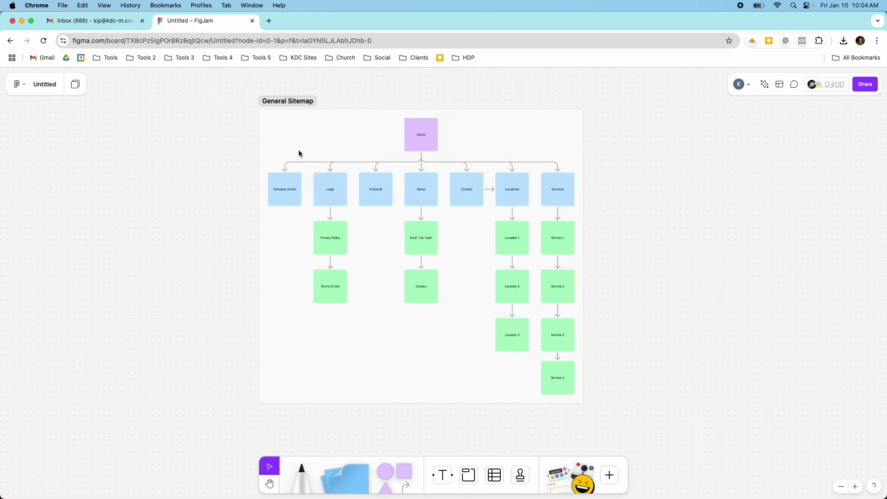
{"action": "scroll", "coordinate": [299, 153], "scroll_direction": "right", "scroll_amount": 10}
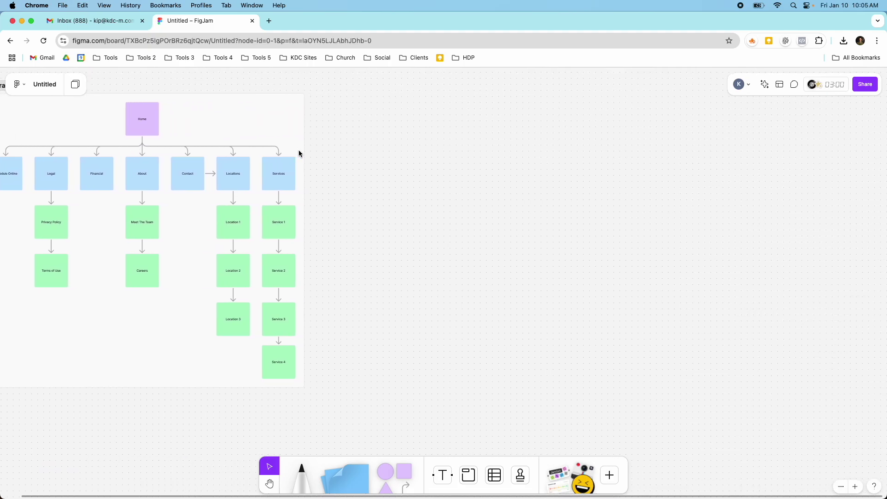
{"action": "scroll", "coordinate": [300, 153], "scroll_direction": "up", "scroll_amount": 2}
{"action": "scroll", "coordinate": [299, 153], "scroll_direction": "right", "scroll_amount": 1}
{"action": "scroll", "coordinate": [299, 152], "scroll_direction": "up", "scroll_amount": 1}
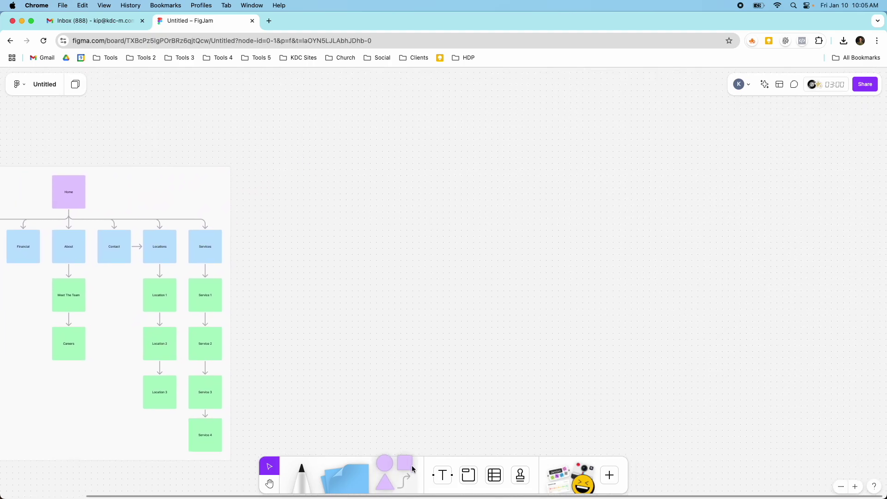
{"action": "left_click_drag", "start_coordinate": [405, 467], "coordinate": [425, 195]}
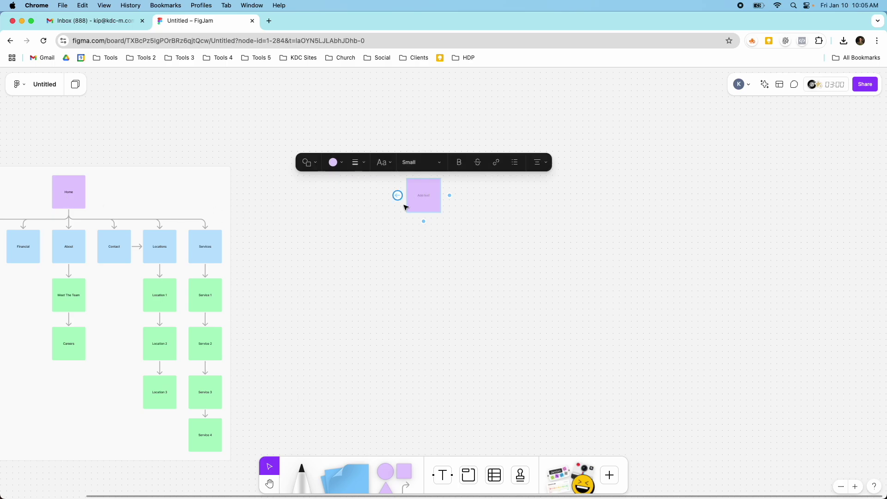
{"action": "double_click", "coordinate": [411, 202]}
{"action": "type", "text": "Home"}
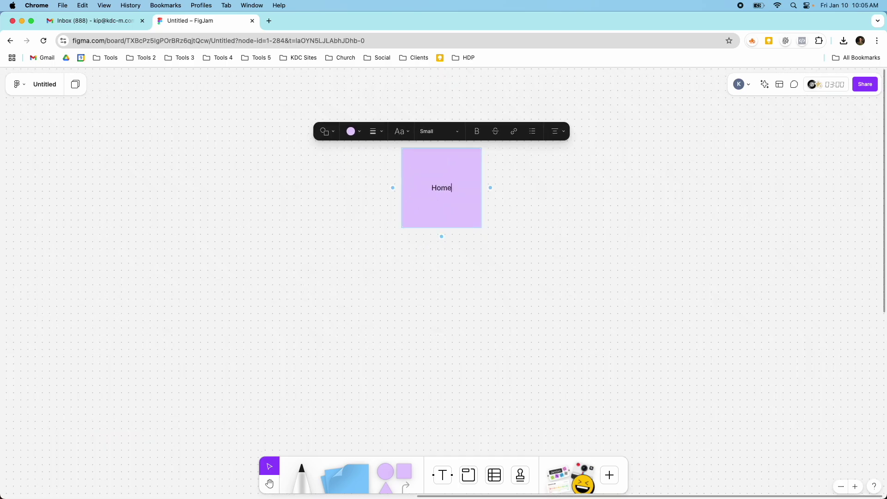
{"action": "scroll", "coordinate": [432, 194], "scroll_direction": "down", "scroll_amount": 5}
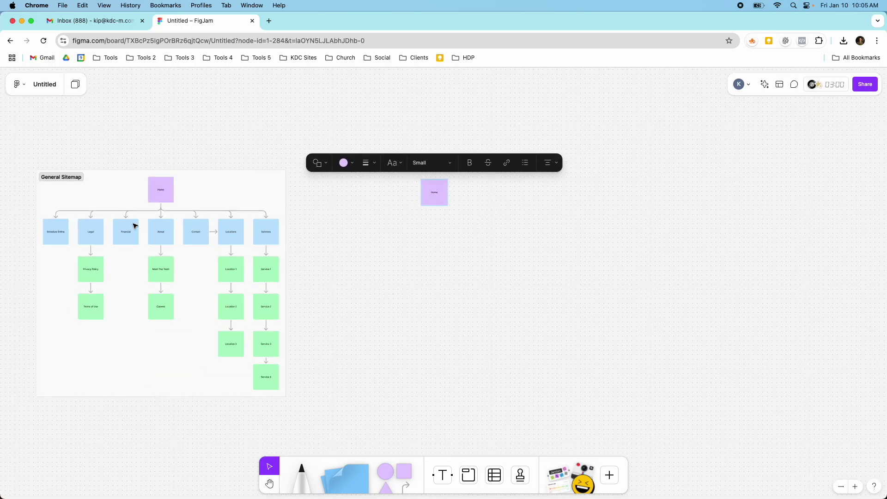
{"action": "scroll", "coordinate": [412, 219], "scroll_direction": "up", "scroll_amount": 4}
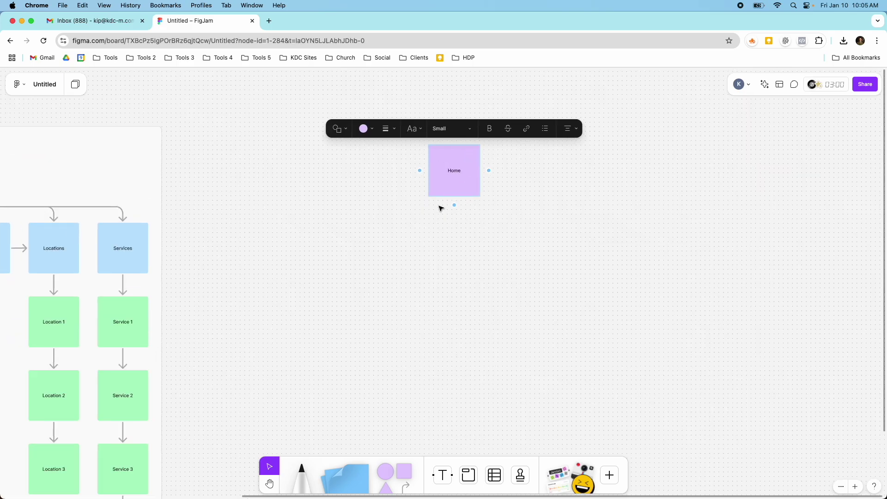
Add connected About and Contact child stickies below Home
{"action": "left_click", "coordinate": [454, 206]}
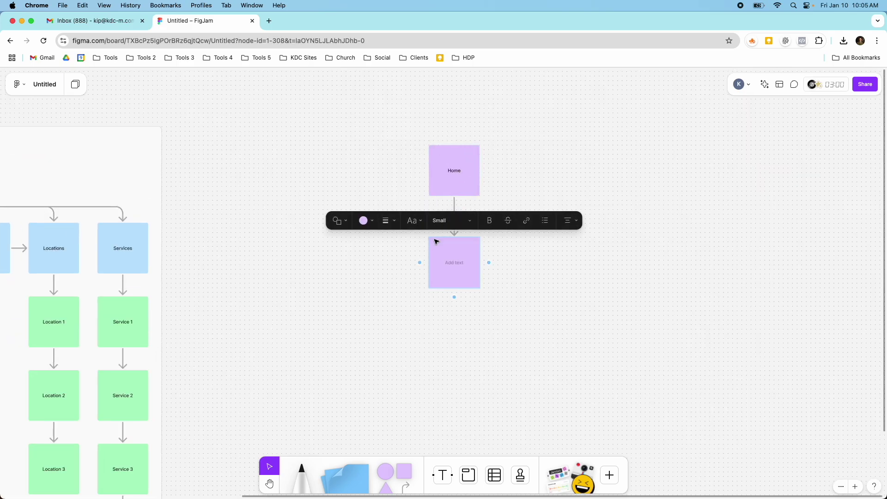
{"action": "scroll", "coordinate": [432, 261], "scroll_direction": "down", "scroll_amount": 5}
{"action": "scroll", "coordinate": [432, 261], "scroll_direction": "up", "scroll_amount": 4}
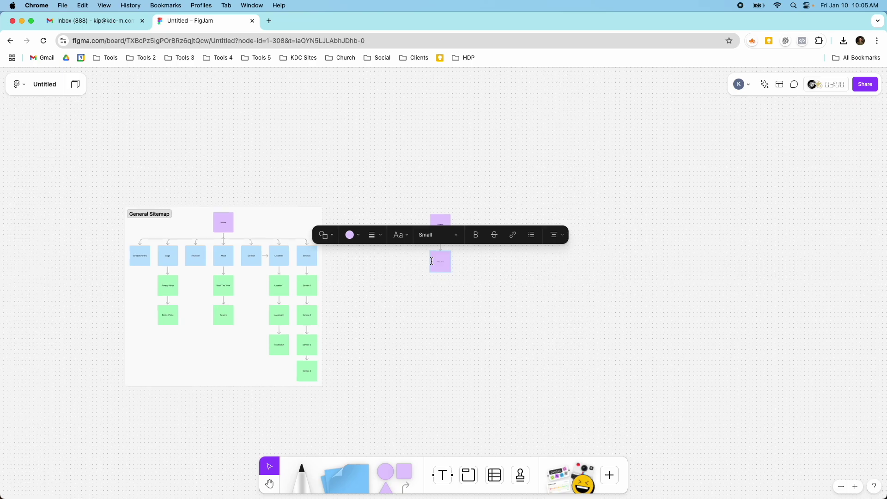
{"action": "type", "text": "About"}
{"action": "scroll", "coordinate": [510, 212], "scroll_direction": "up", "scroll_amount": 3}
{"action": "left_click", "coordinate": [446, 204]}
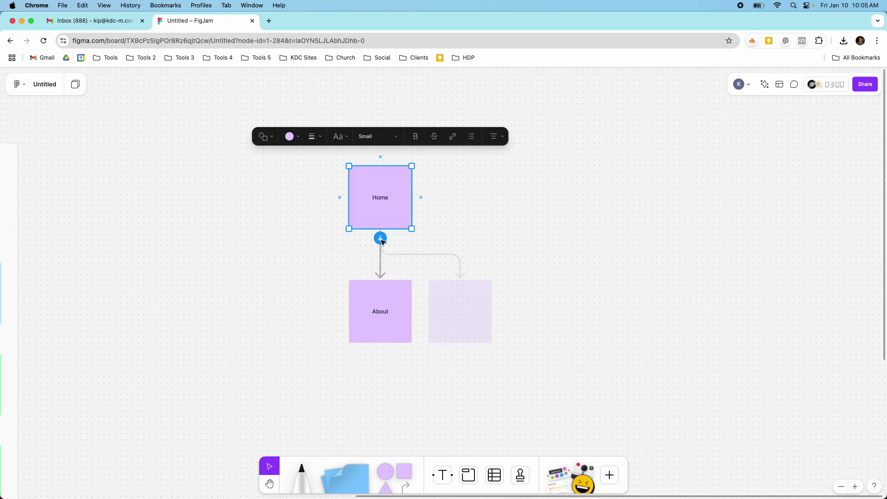
{"action": "left_click", "coordinate": [380, 239]}
{"action": "type", "text": "C"}
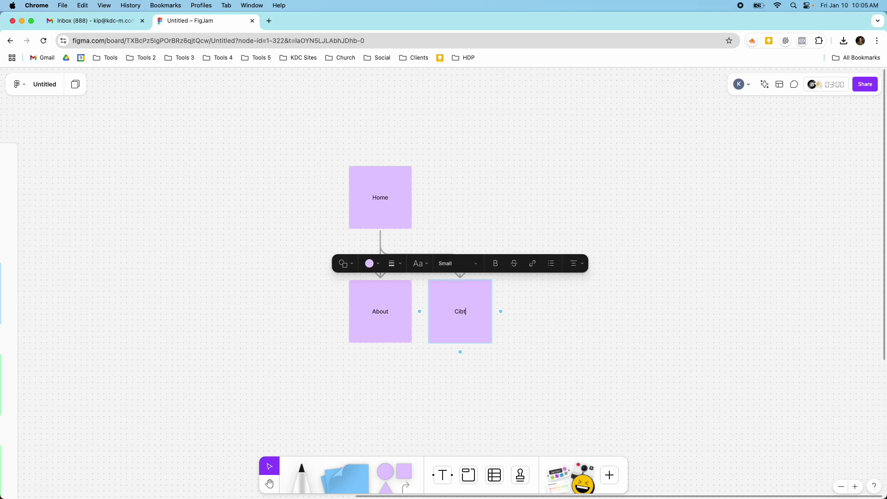
{"action": "type", "text": "ontact"}
{"action": "left_click", "coordinate": [420, 219]}
Add a third connected child sticky under Home labelled Schedule Online
{"action": "left_click", "coordinate": [388, 227]}
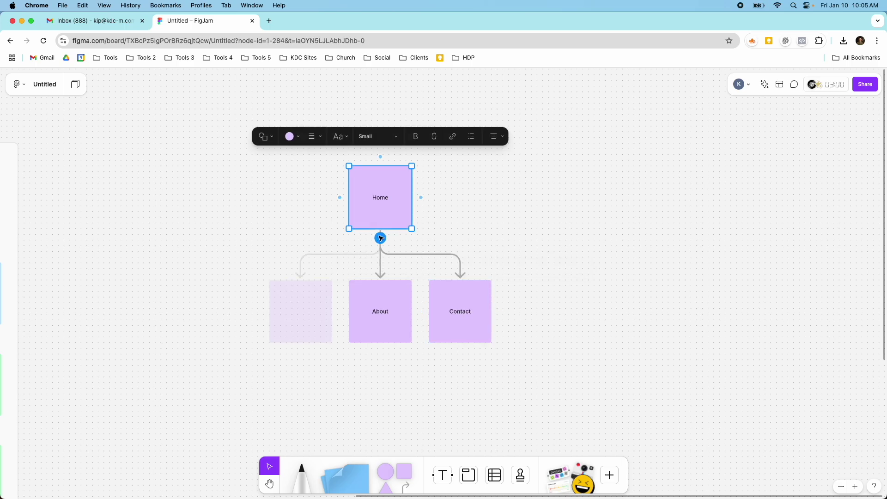
{"action": "left_click", "coordinate": [380, 239]}
{"action": "type", "text": "cs"}
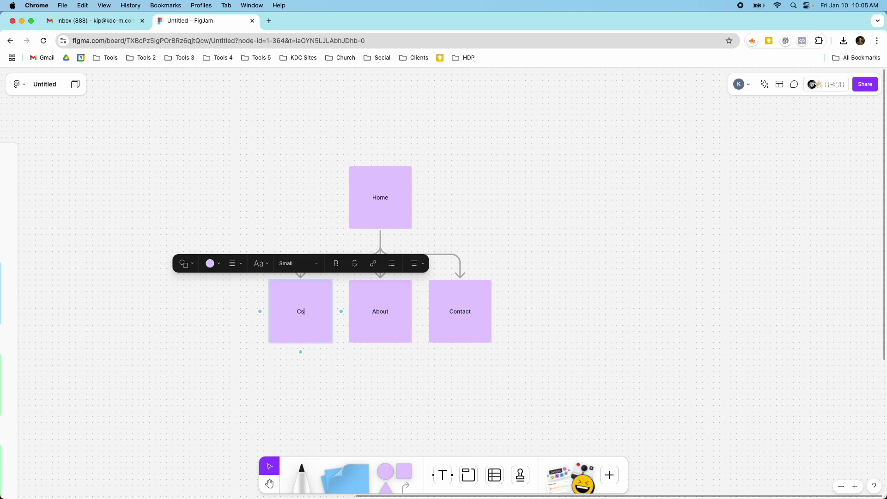
{"action": "key", "text": "BackSpace"}
{"action": "key", "text": "BackSpace"}
{"action": "type", "text": "Schedule Online"}
{"action": "left_click", "coordinate": [394, 194]}
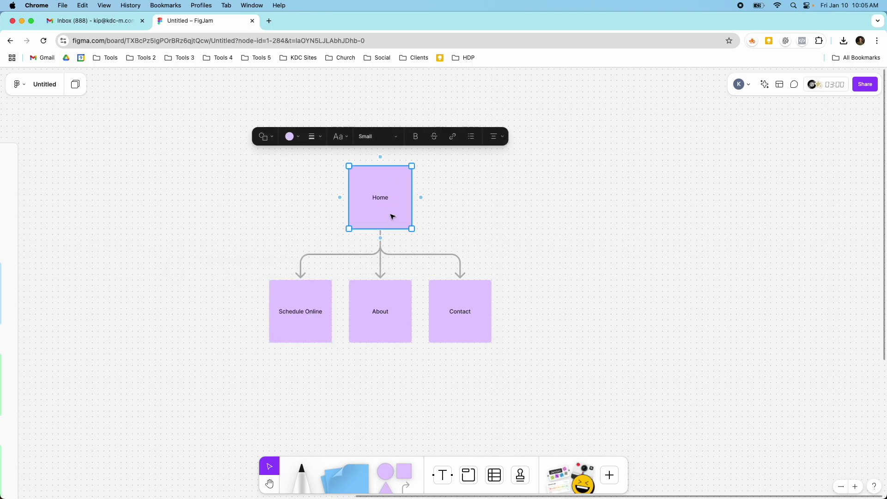
Add Legal and Blog child stickies under Home to complete the five pages
{"action": "left_click", "coordinate": [381, 238]}
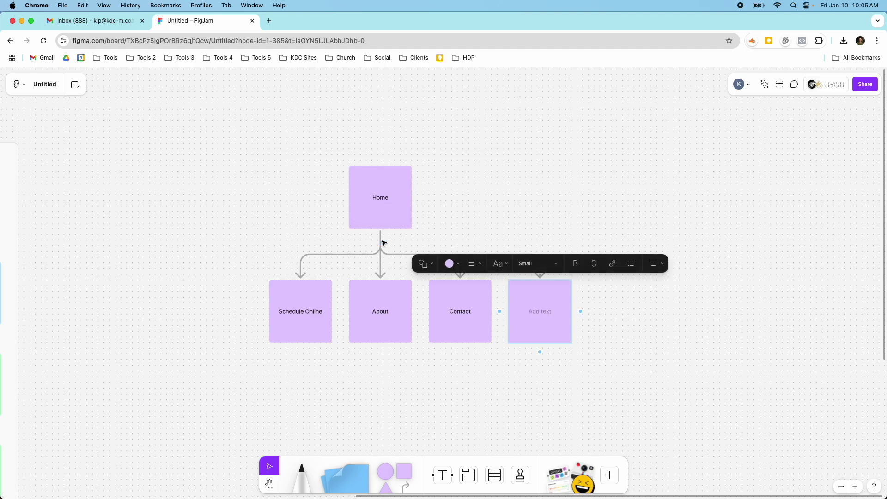
{"action": "type", "text": "Legal"}
{"action": "left_click", "coordinate": [359, 218]}
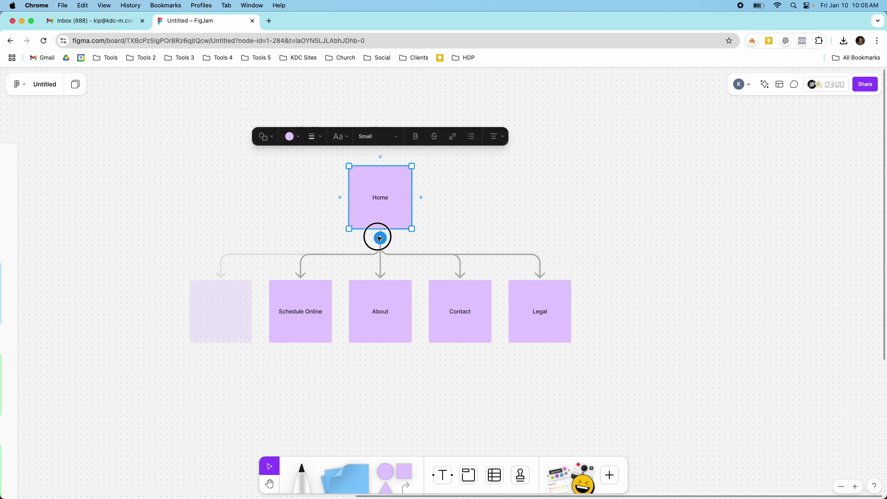
{"action": "left_click", "coordinate": [380, 237]}
{"action": "type", "text": "Blog"}
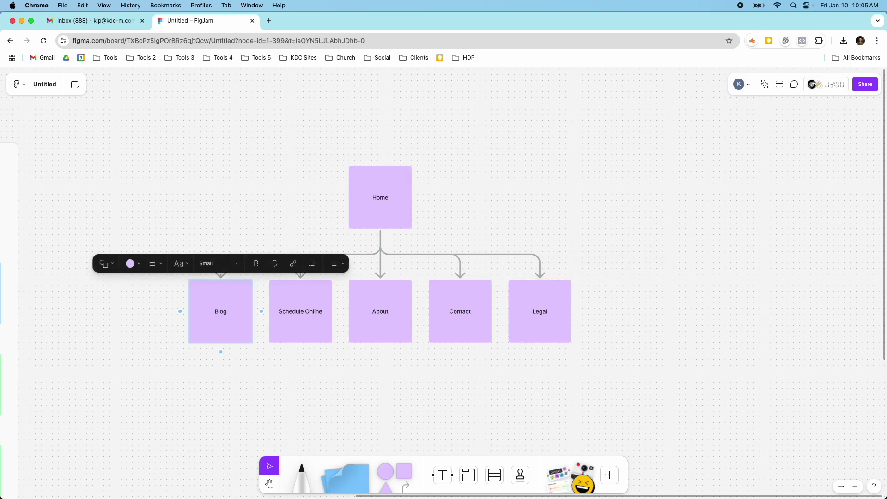
{"action": "left_click", "coordinate": [389, 377]}
Recolour the five child stickies (Blog, Schedule Online, About, Contact, Legal) light blue
{"action": "scroll", "coordinate": [407, 308], "scroll_direction": "down", "scroll_amount": 5}
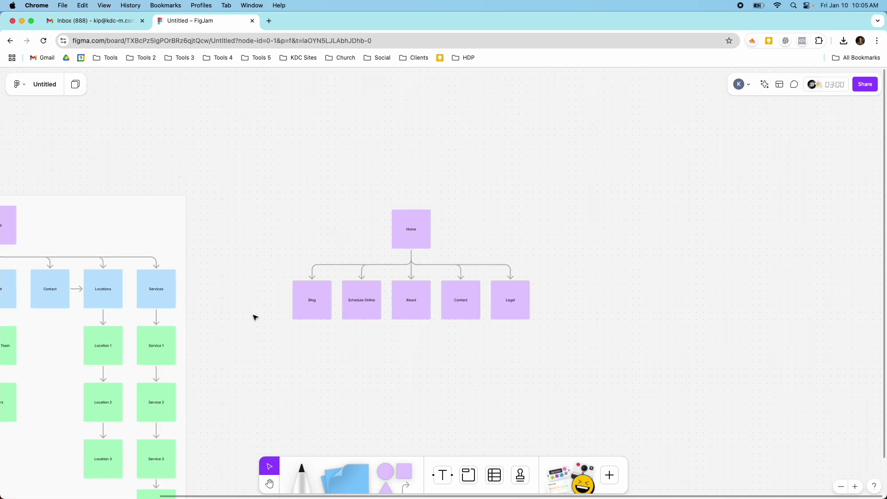
{"action": "left_click_drag", "start_coordinate": [261, 307], "coordinate": [514, 316]}
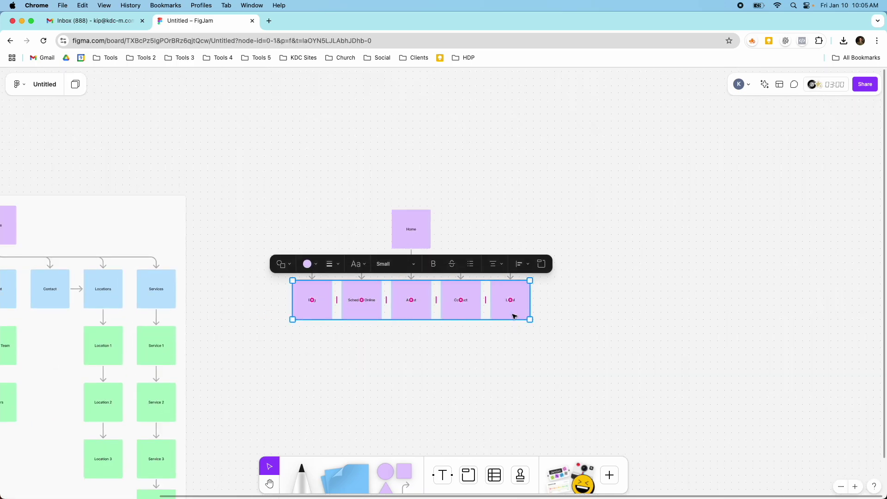
{"action": "left_click", "coordinate": [316, 268]}
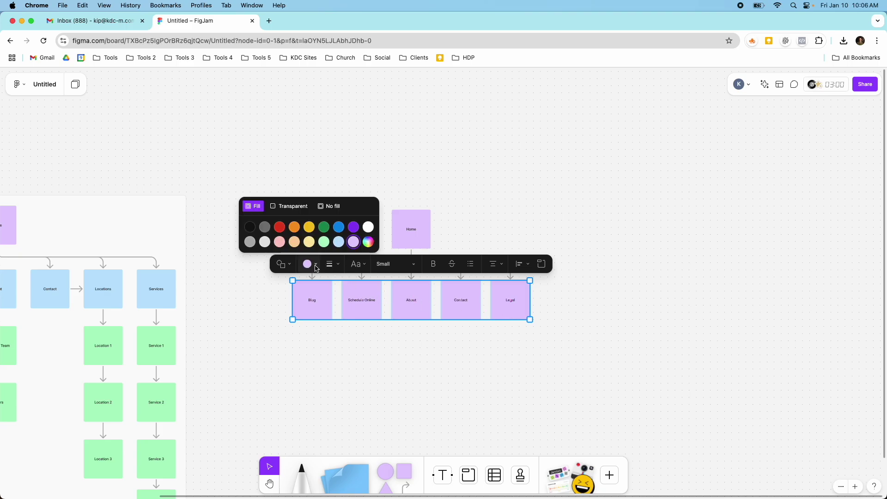
{"action": "left_click", "coordinate": [340, 243]}
{"action": "scroll", "coordinate": [229, 279], "scroll_direction": "down", "scroll_amount": 5}
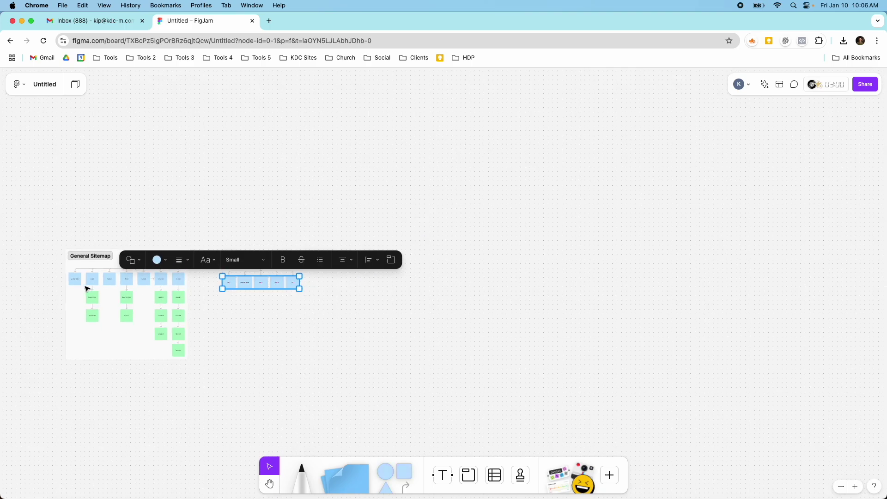
{"action": "scroll", "coordinate": [67, 283], "scroll_direction": "up", "scroll_amount": 5}
{"action": "scroll", "coordinate": [67, 283], "scroll_direction": "up", "scroll_amount": 2}
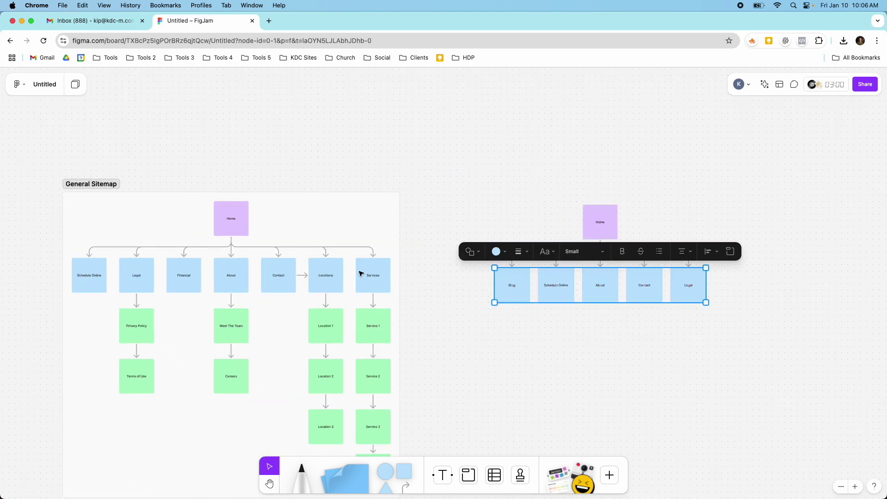
{"action": "left_click", "coordinate": [582, 313]}
Add a connected sticky below About reading Meet The Team
{"action": "scroll", "coordinate": [587, 305], "scroll_direction": "up", "scroll_amount": 5}
{"action": "left_click", "coordinate": [587, 300]}
{"action": "left_click", "coordinate": [581, 318]}
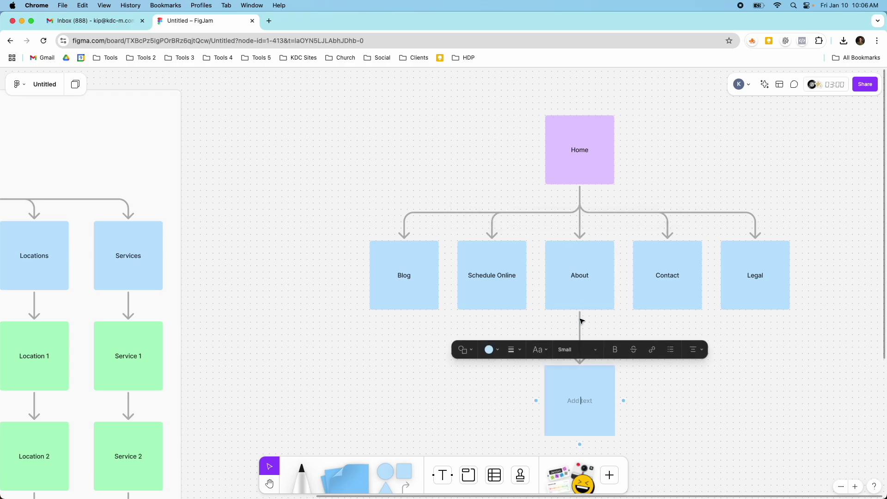
{"action": "type", "text": "Meet"}
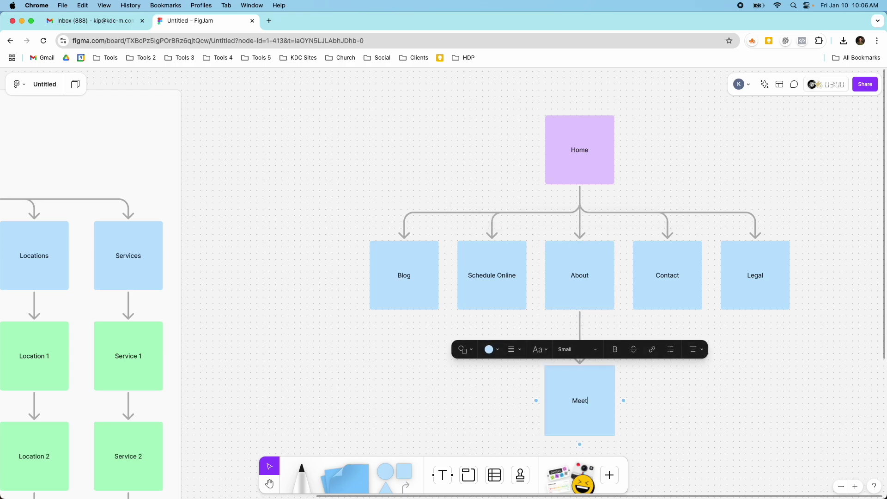
{"action": "type", "text": " The Team"}
Add a connected Careers sticky beneath Meet The Team
{"action": "scroll", "coordinate": [536, 392], "scroll_direction": "down", "scroll_amount": 5}
{"action": "scroll", "coordinate": [536, 393], "scroll_direction": "up", "scroll_amount": 5}
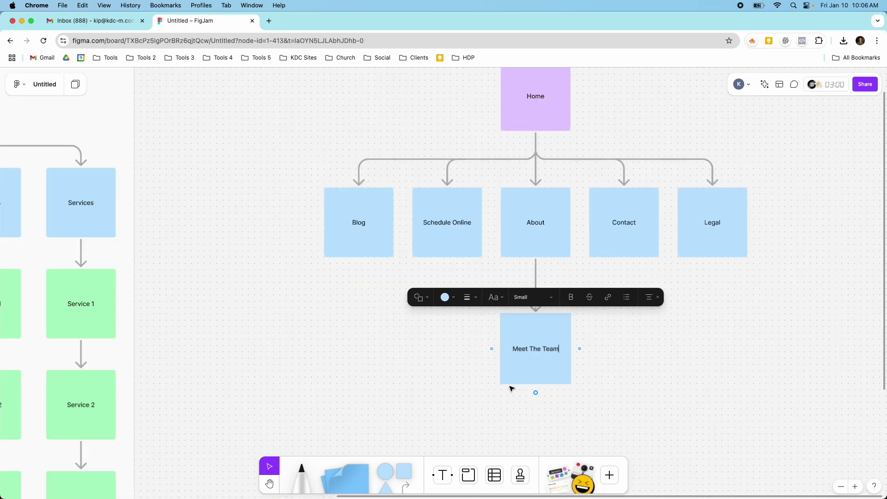
{"action": "left_click", "coordinate": [537, 395]}
{"action": "type", "text": "careers"}
{"action": "left_click", "coordinate": [469, 388]}
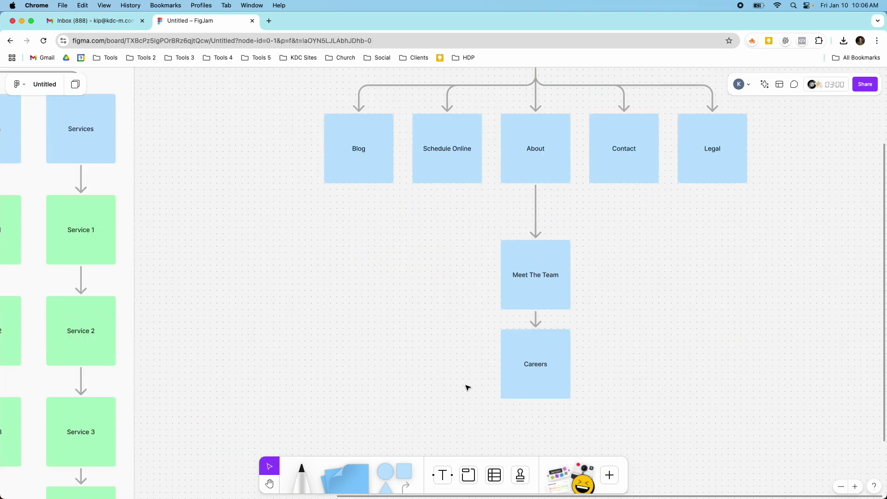
Colour the Meet The Team and Careers stickies light green
{"action": "left_click_drag", "start_coordinate": [459, 264], "coordinate": [508, 370]}
{"action": "left_click", "coordinate": [438, 224]}
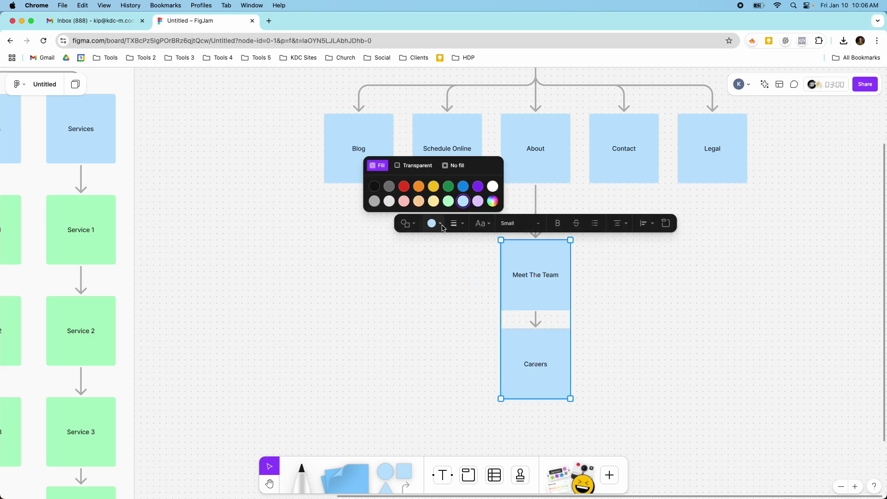
{"action": "left_click", "coordinate": [448, 203]}
{"action": "left_click", "coordinate": [432, 290]}
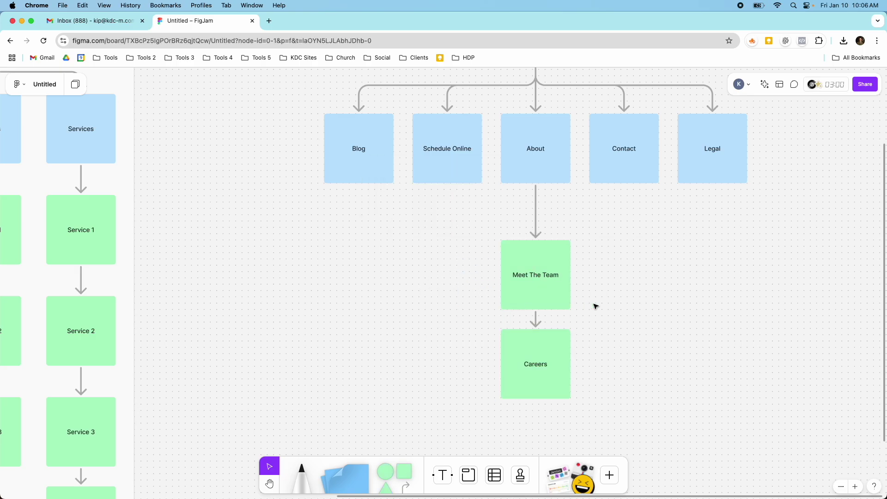
Move Meet The Team and Careers into a straight column directly under About
{"action": "left_click", "coordinate": [565, 278]}
{"action": "mouse_move", "coordinate": [544, 261]}
{"action": "left_mouse_down"}
{"action": "mouse_move", "coordinate": [538, 245]}
{"action": "mouse_move", "coordinate": [612, 252]}
{"action": "mouse_move", "coordinate": [463, 251]}
{"action": "mouse_move", "coordinate": [618, 258]}
{"action": "mouse_move", "coordinate": [514, 251]}
{"action": "mouse_move", "coordinate": [545, 250]}
{"action": "left_mouse_up"}
{"action": "left_click", "coordinate": [553, 351]}
{"action": "mouse_move", "coordinate": [553, 351]}
{"action": "left_mouse_down"}
{"action": "mouse_move", "coordinate": [555, 340]}
{"action": "mouse_move", "coordinate": [553, 356]}
{"action": "left_mouse_up"}
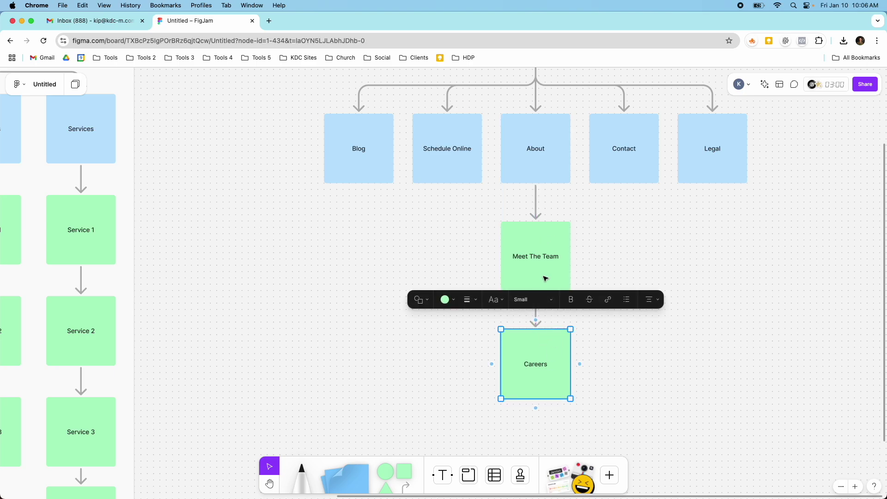
{"action": "scroll", "coordinate": [534, 261], "scroll_direction": "down", "scroll_amount": 5}
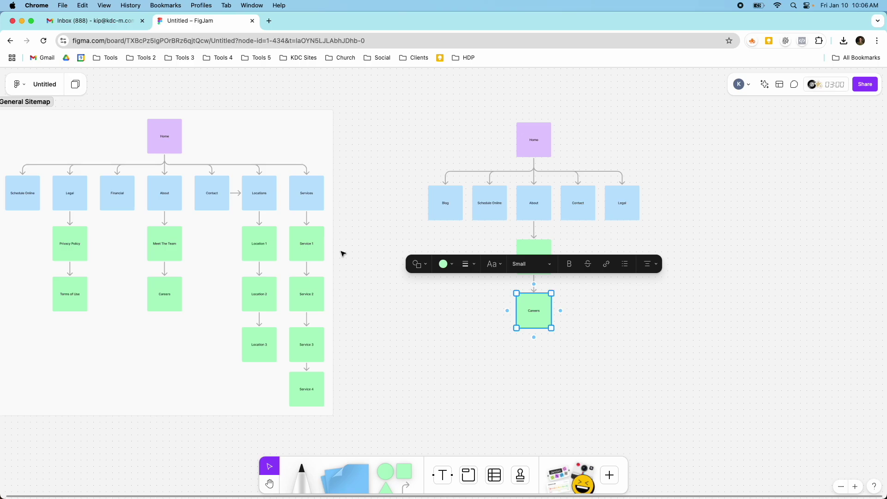
Add a connected Services sticky from Home, to the right of Legal
{"action": "left_click", "coordinate": [531, 156]}
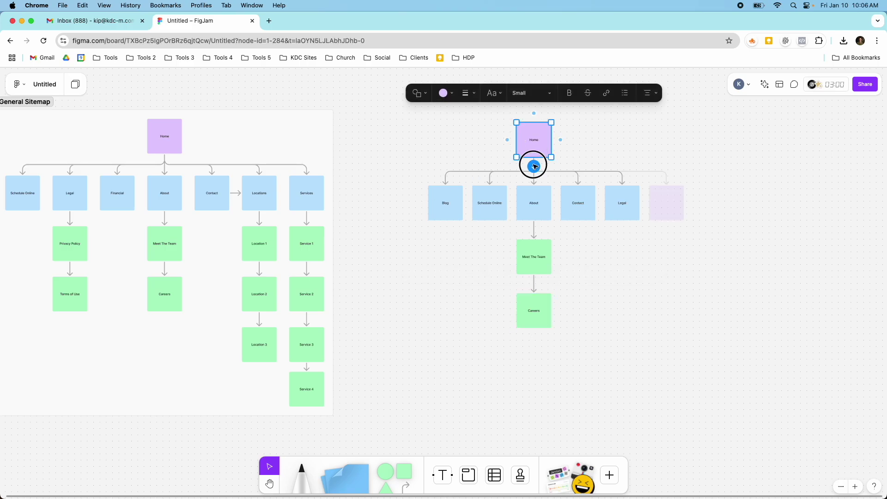
{"action": "left_click", "coordinate": [533, 165]}
{"action": "type", "text": "Serviceds"}
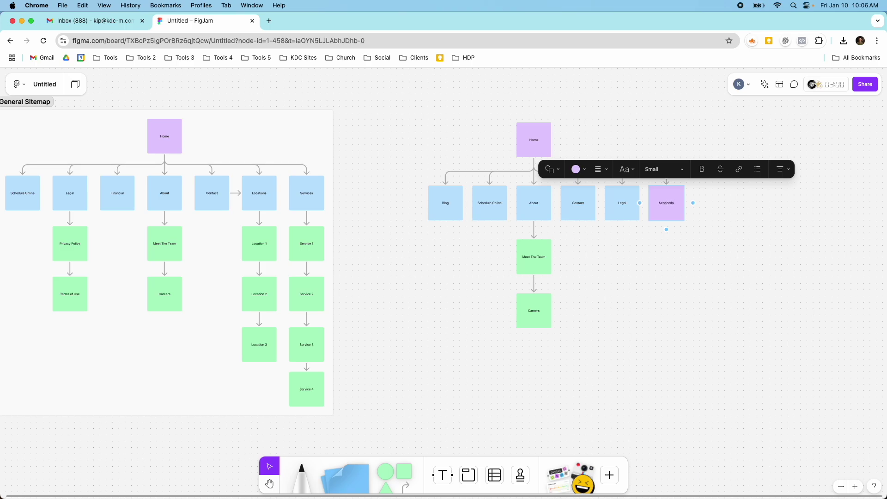
{"action": "scroll", "coordinate": [622, 275], "scroll_direction": "up", "scroll_amount": 10}
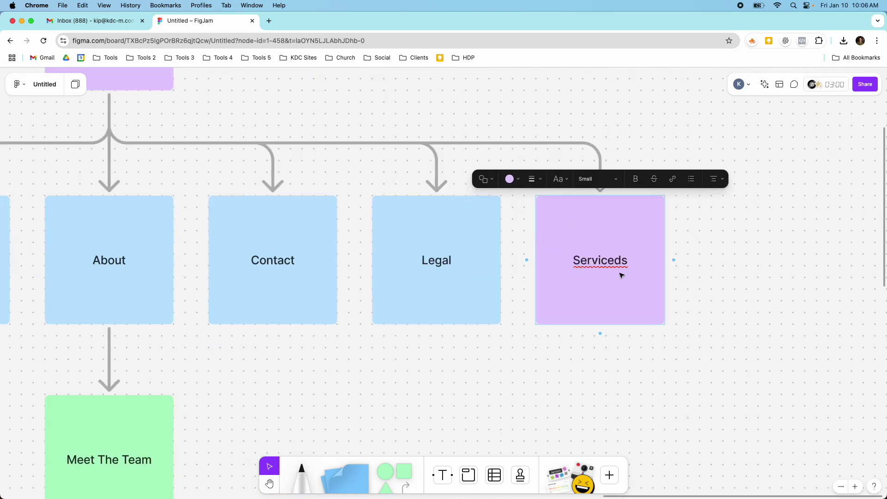
{"action": "type", "text": "rviceds"}
{"action": "key", "text": "BackSpace"}
{"action": "key", "text": "BackSpace"}
{"action": "type", "text": "s"}
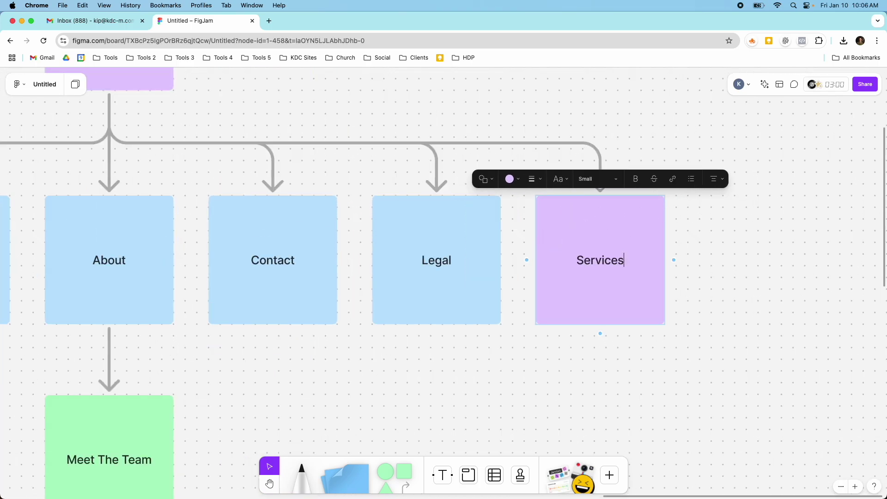
{"action": "scroll", "coordinate": [572, 333], "scroll_direction": "down", "scroll_amount": 10}
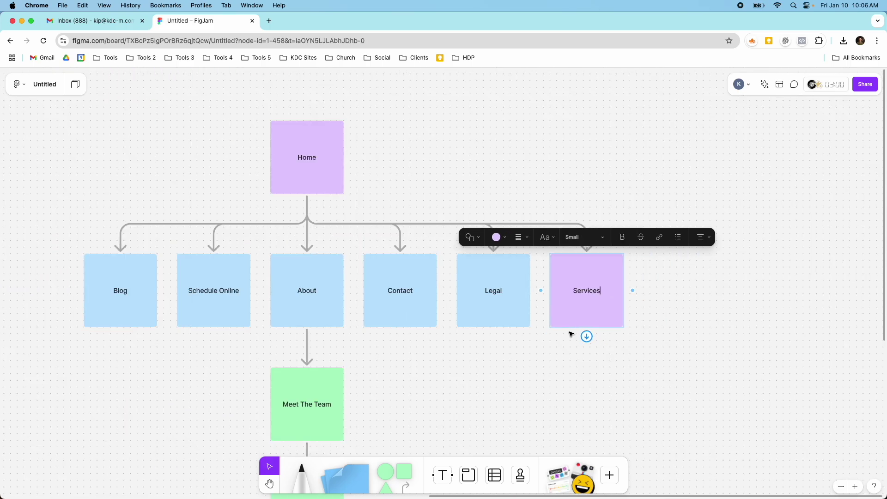
{"action": "left_click", "coordinate": [517, 356]}
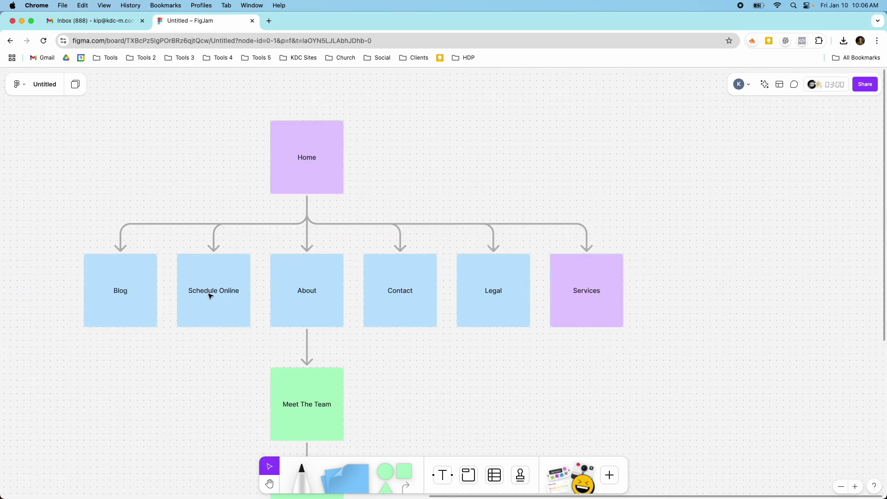
Make the Services sticky light blue
{"action": "left_click", "coordinate": [572, 283]}
{"action": "left_click", "coordinate": [502, 224]}
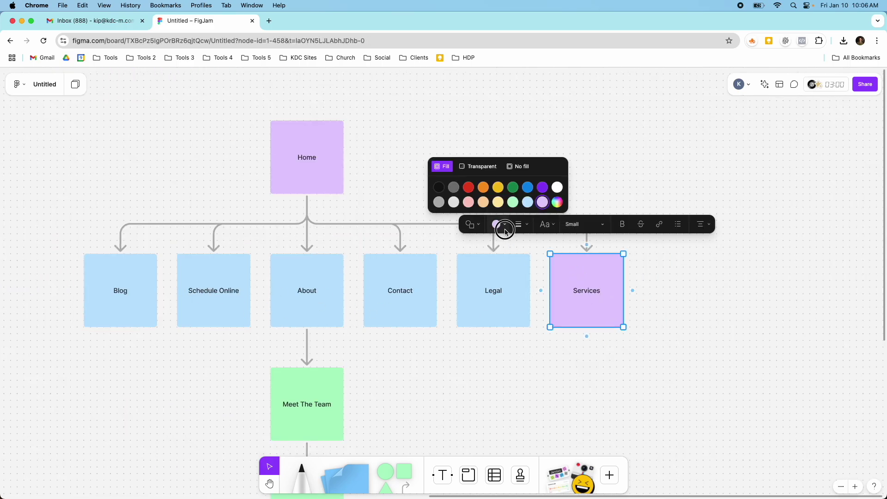
{"action": "left_click", "coordinate": [524, 204]}
{"action": "left_click", "coordinate": [546, 354]}
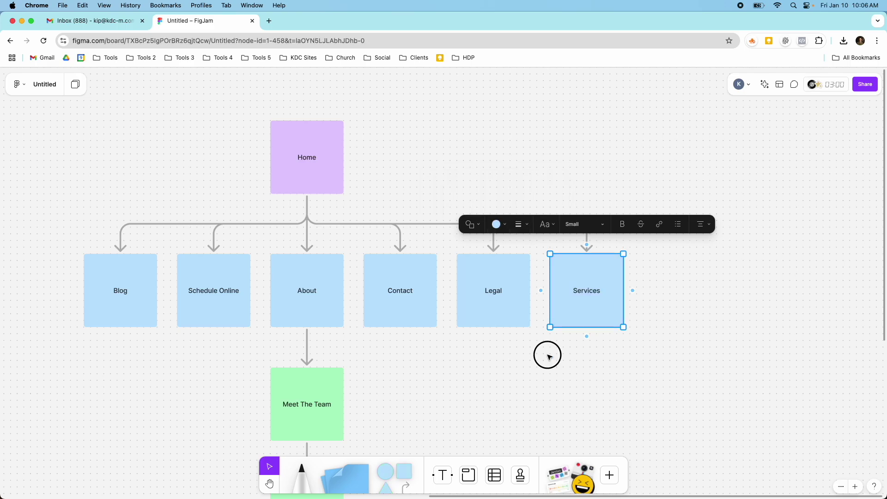
Shift the row of six blue page stickies to the left
{"action": "left_click", "coordinate": [63, 274]}
{"action": "left_click_drag", "start_coordinate": [64, 273], "coordinate": [584, 297]}
{"action": "left_click_drag", "start_coordinate": [518, 283], "coordinate": [471, 281]}
{"action": "scroll", "coordinate": [470, 280], "scroll_direction": "down", "scroll_amount": 5}
{"action": "scroll", "coordinate": [341, 331], "scroll_direction": "up", "scroll_amount": 8}
{"action": "scroll", "coordinate": [389, 277], "scroll_direction": "down", "scroll_amount": 3}
Move the Meet The Team and Careers pair left so it sits beneath About
{"action": "left_click_drag", "start_coordinate": [391, 277], "coordinate": [457, 404]}
{"action": "left_click_drag", "start_coordinate": [453, 293], "coordinate": [389, 293]}
{"action": "scroll", "coordinate": [416, 141], "scroll_direction": "down", "scroll_amount": 3}
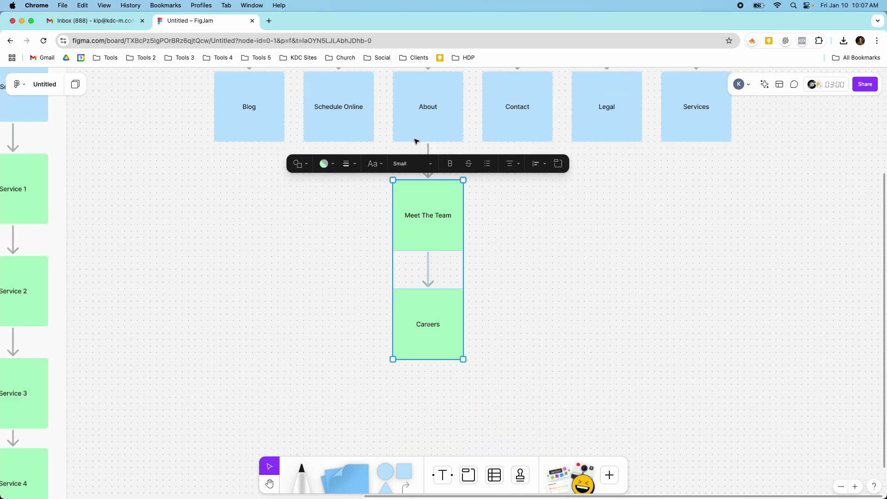
{"action": "scroll", "coordinate": [416, 141], "scroll_direction": "down", "scroll_amount": 3}
{"action": "scroll", "coordinate": [437, 187], "scroll_direction": "down", "scroll_amount": 3}
{"action": "scroll", "coordinate": [436, 189], "scroll_direction": "down", "scroll_amount": 3}
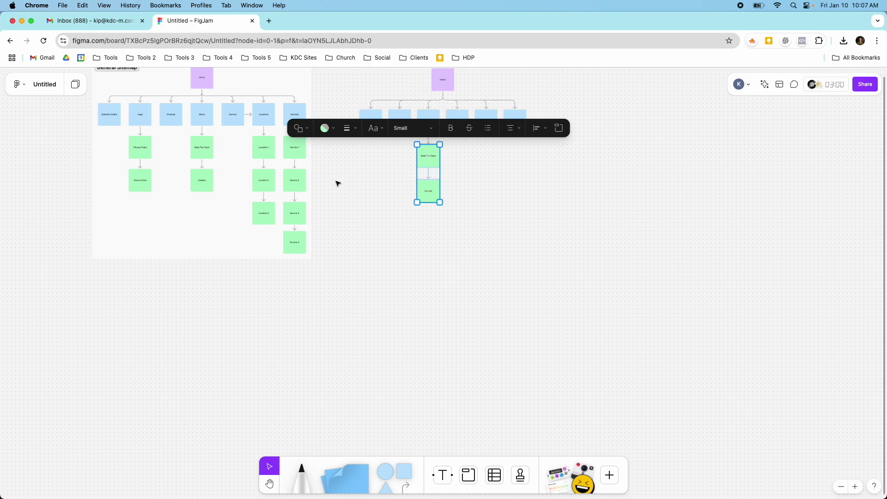
{"action": "scroll", "coordinate": [279, 151], "scroll_direction": "up", "scroll_amount": 3}
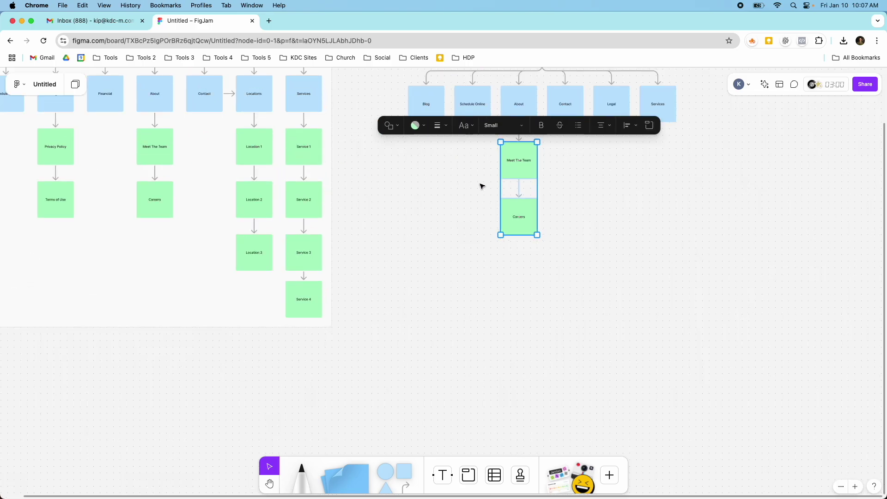
{"action": "left_click", "coordinate": [597, 168]}
Add a connected Service 1 sticky below Services and nudge it closer
{"action": "left_click", "coordinate": [650, 119]}
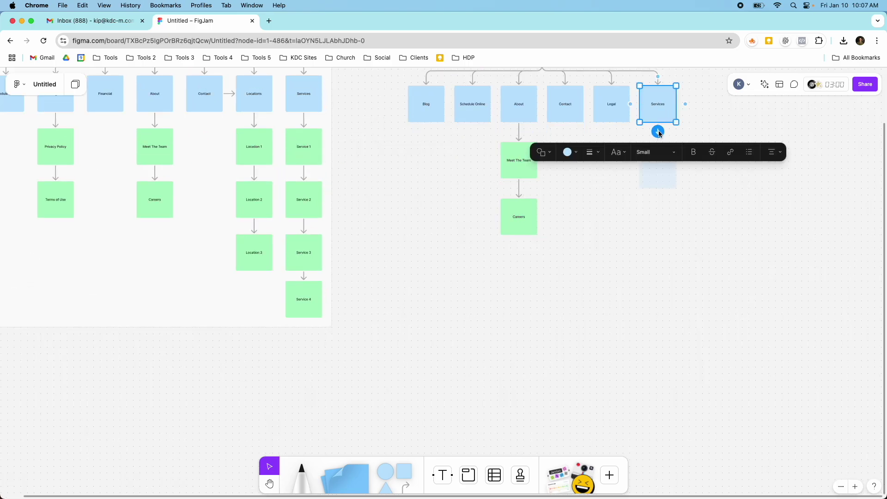
{"action": "left_click", "coordinate": [658, 131]}
{"action": "type", "text": "Seriv"}
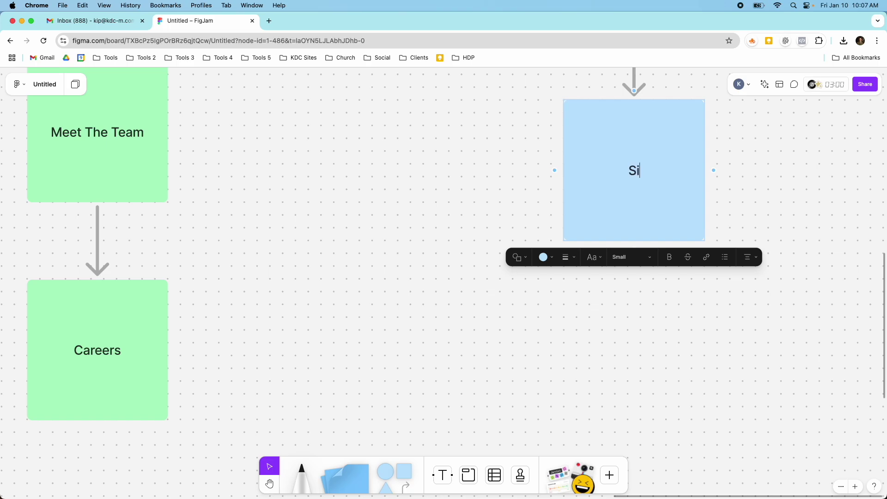
{"action": "key", "text": "BackSpace"}
{"action": "key", "text": "BackSpace"}
{"action": "type", "text": "vice 2"}
{"action": "key", "text": "BackSpace"}
{"action": "type", "text": "1"}
{"action": "left_click", "coordinate": [520, 152]}
{"action": "scroll", "coordinate": [534, 162], "scroll_direction": "down", "scroll_amount": 5}
{"action": "left_click", "coordinate": [573, 151]}
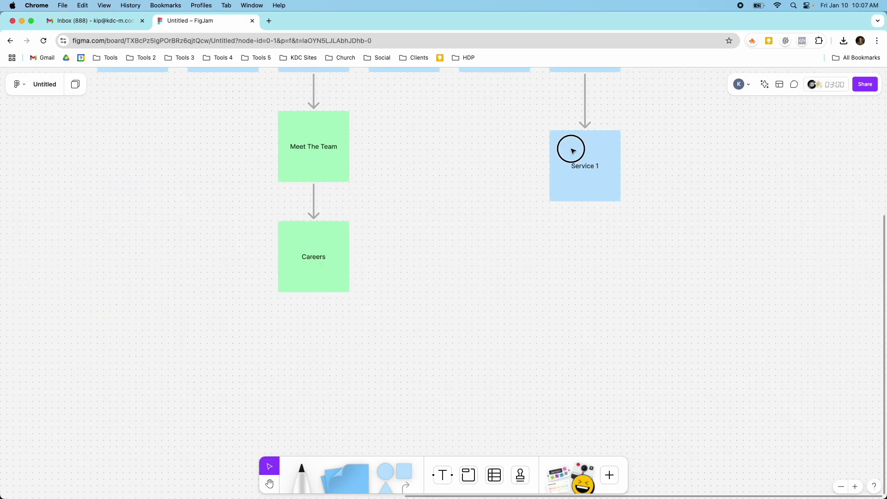
{"action": "left_click_drag", "start_coordinate": [573, 150], "coordinate": [582, 138]}
Add a connected Service 2 sticky beneath Service 1
{"action": "scroll", "coordinate": [583, 138], "scroll_direction": "up", "scroll_amount": 5}
{"action": "scroll", "coordinate": [606, 262], "scroll_direction": "up", "scroll_amount": 3}
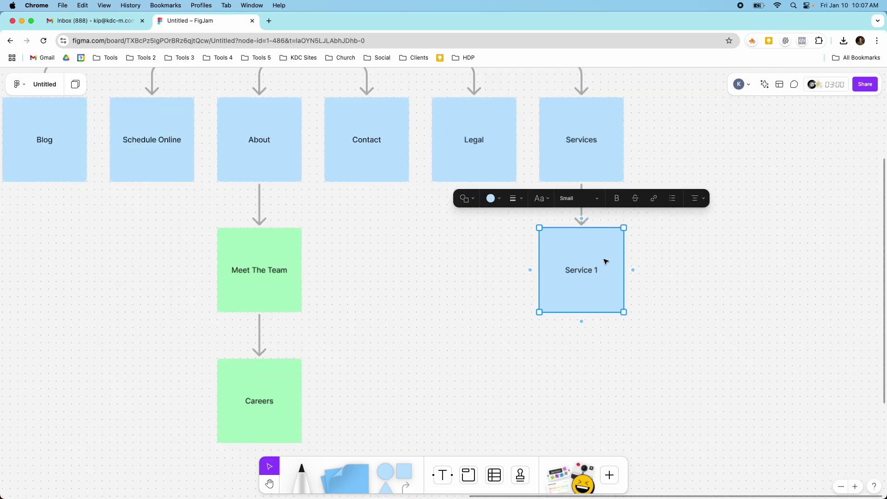
{"action": "scroll", "coordinate": [606, 262], "scroll_direction": "up", "scroll_amount": 2}
{"action": "left_click", "coordinate": [576, 335]}
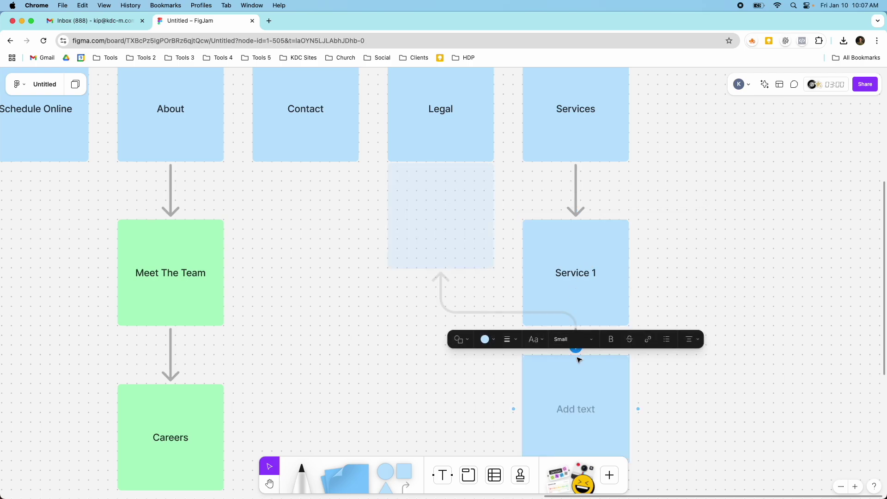
{"action": "type", "text": "Seriv"}
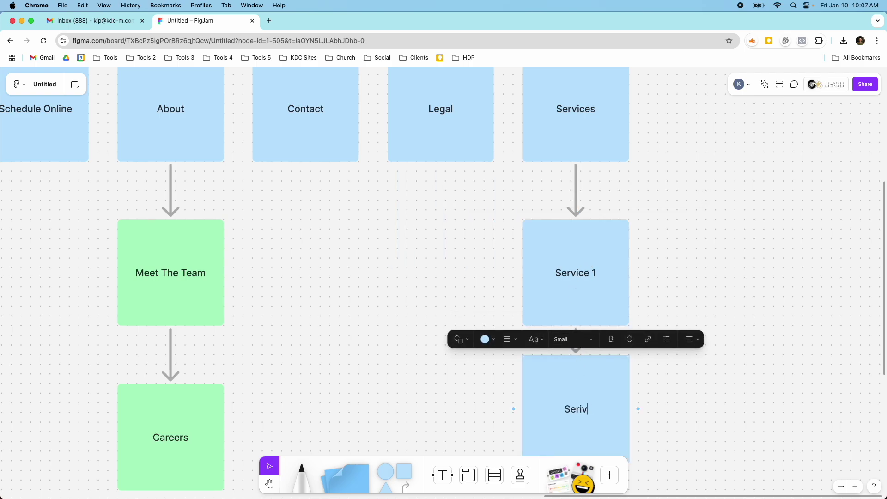
{"action": "key", "text": "BackSpace"}
{"action": "key", "text": "BackSpace"}
{"action": "type", "text": "vice 2"}
{"action": "left_click", "coordinate": [387, 331]}
Line Service 2 up level with Careers and select both Service stickies
{"action": "scroll", "coordinate": [387, 331], "scroll_direction": "down", "scroll_amount": 5}
{"action": "scroll", "coordinate": [400, 315], "scroll_direction": "down", "scroll_amount": 3}
{"action": "left_click", "coordinate": [485, 280]}
{"action": "left_click_drag", "start_coordinate": [487, 281], "coordinate": [499, 297]}
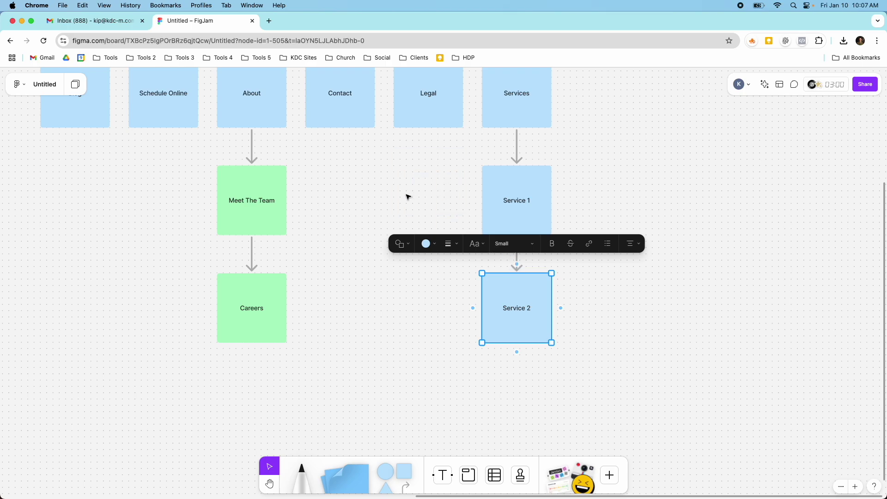
{"action": "scroll", "coordinate": [406, 194], "scroll_direction": "down", "scroll_amount": 2}
{"action": "left_click_drag", "start_coordinate": [431, 182], "coordinate": [478, 277]}
Fill Service 1 and Service 2 light green to match Meet The Team and Careers
{"action": "left_click", "coordinate": [397, 153]}
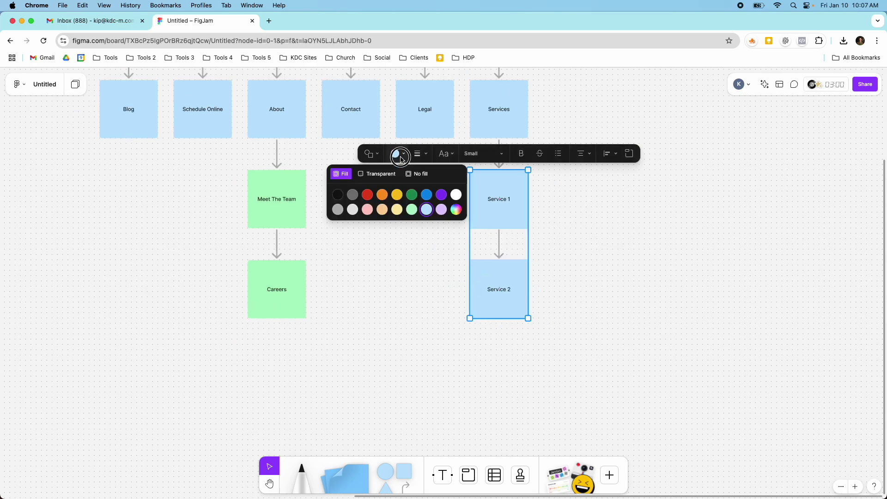
{"action": "left_click", "coordinate": [412, 209]}
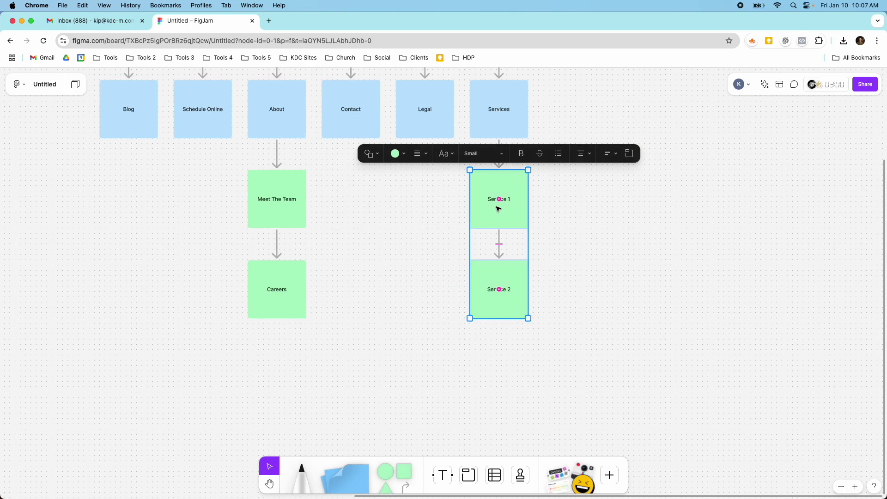
{"action": "left_click", "coordinate": [446, 153]}
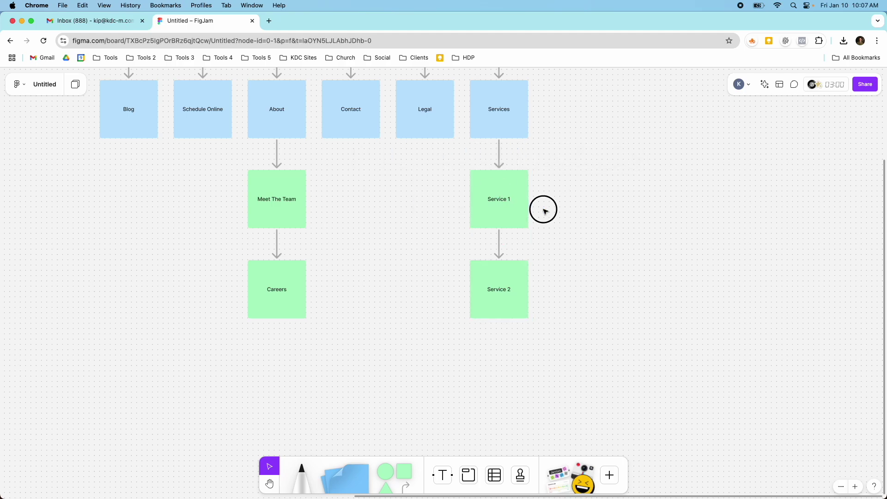
{"action": "scroll", "coordinate": [413, 218], "scroll_direction": "down", "scroll_amount": 5}
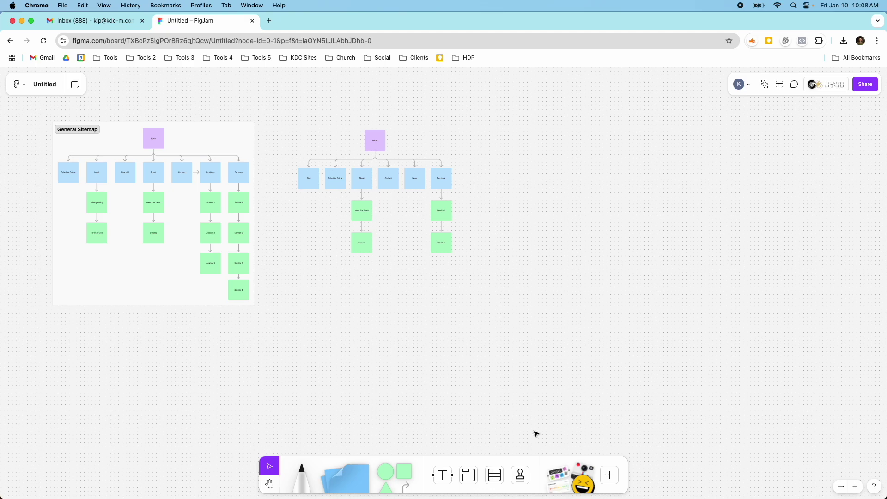
Browse the Stickers tab of the library, close it, and pick the Text tool
{"action": "left_click", "coordinate": [609, 476]}
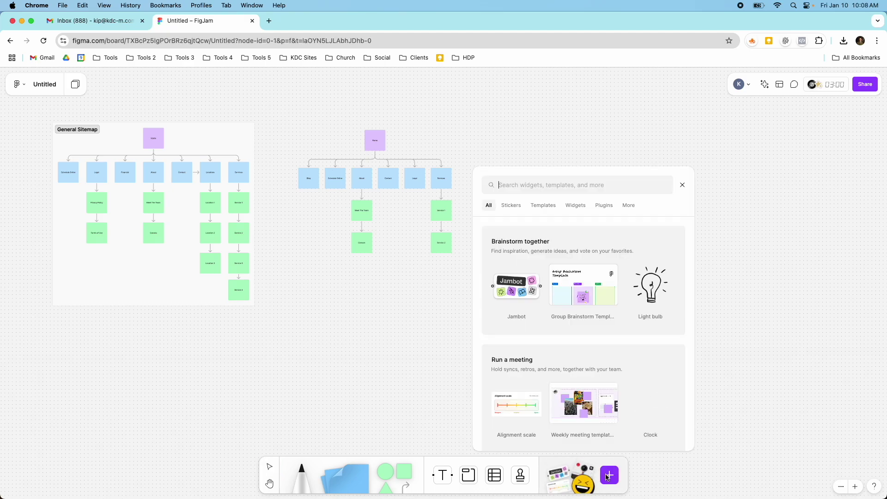
{"action": "left_click", "coordinate": [511, 204]}
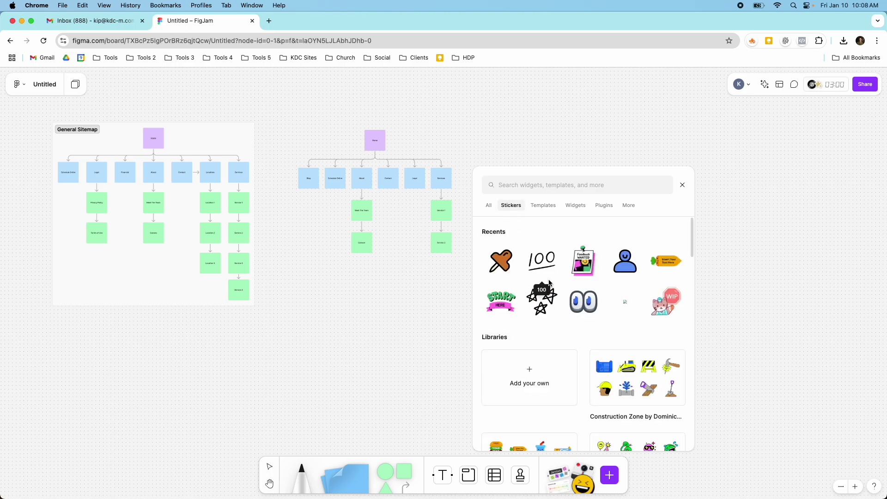
{"action": "left_click", "coordinate": [445, 309]}
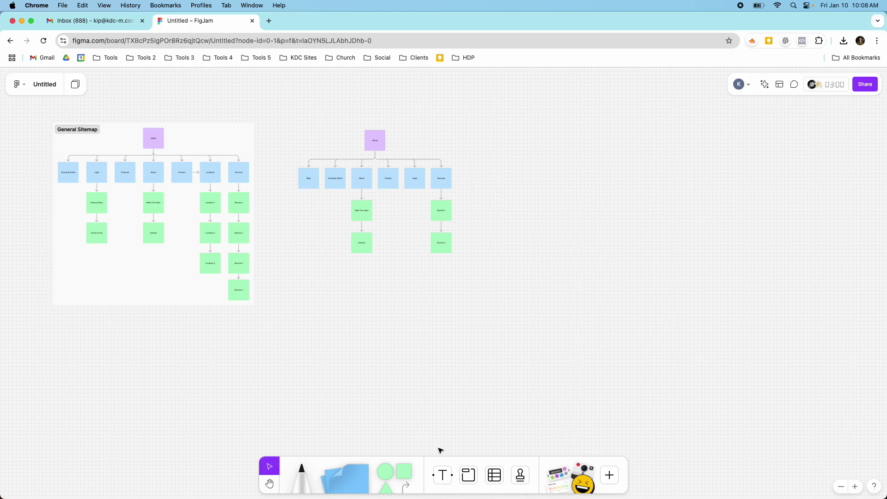
{"action": "left_click", "coordinate": [442, 477]}
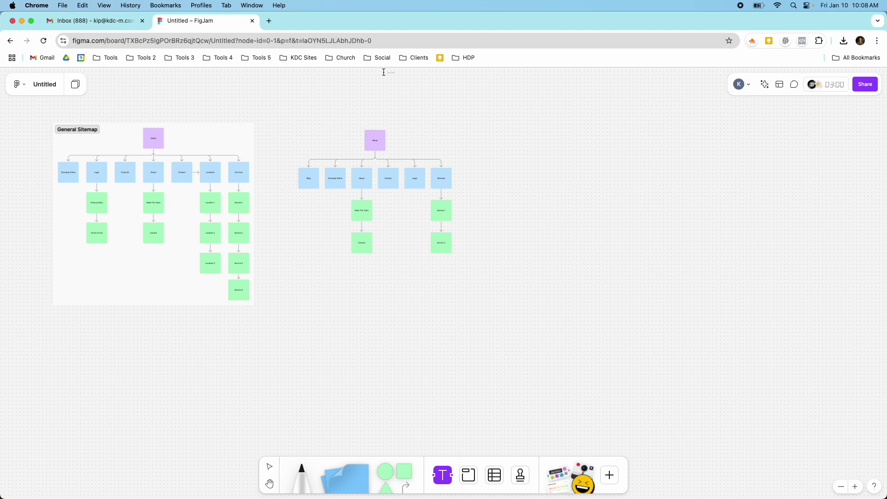
Add an Extra large 'Client Name' text label above the sitemap
{"action": "left_click", "coordinate": [367, 103]}
{"action": "type", "text": "Client Name"}
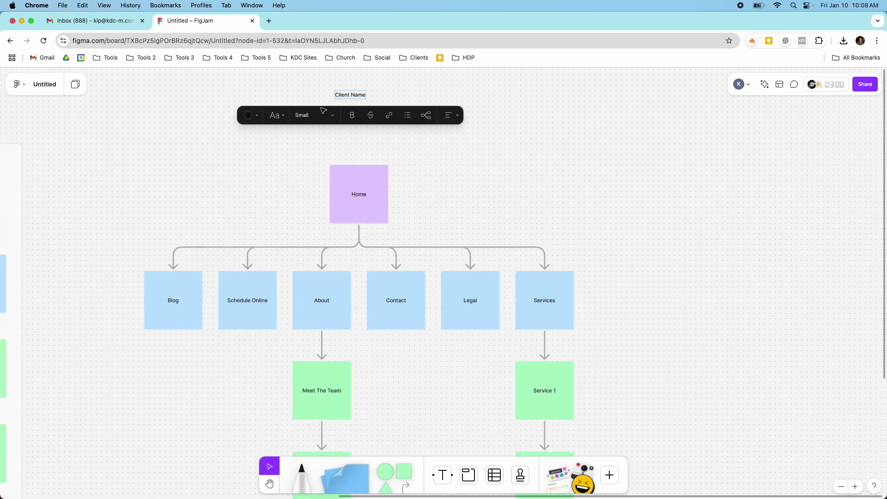
{"action": "left_click", "coordinate": [323, 113]}
{"action": "left_click", "coordinate": [310, 161]}
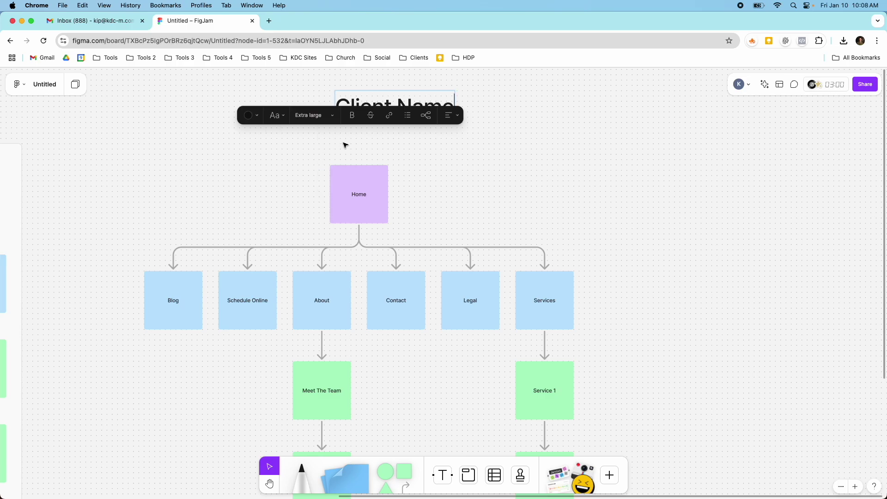
{"action": "key", "text": "Escape"}
{"action": "left_click_drag", "start_coordinate": [395, 106], "coordinate": [353, 121]}
Resize 'Client Name' to Large and centre it just above the Home sticky
{"action": "left_click", "coordinate": [315, 94]}
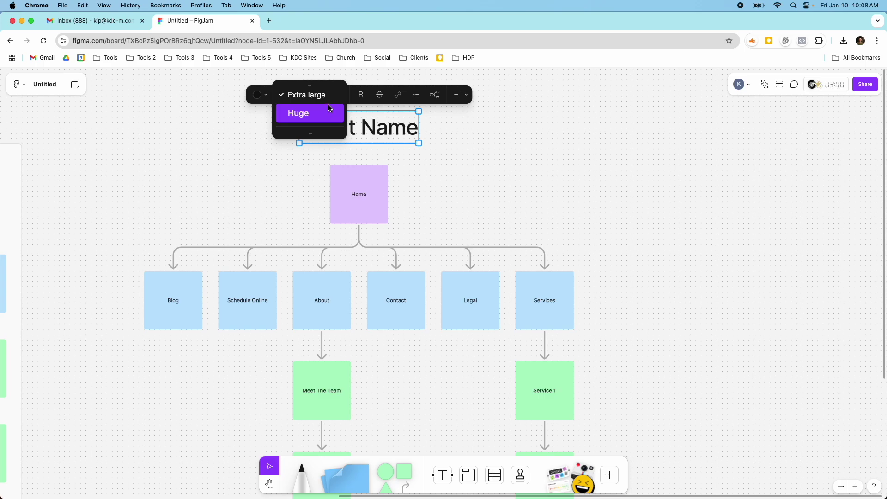
{"action": "scroll", "coordinate": [329, 101], "scroll_direction": "up", "scroll_amount": 3}
{"action": "left_click", "coordinate": [329, 113]}
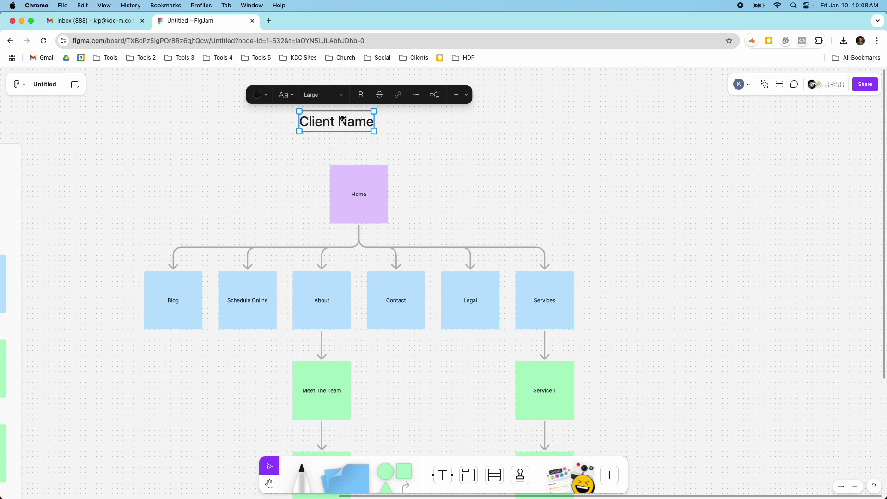
{"action": "left_click_drag", "start_coordinate": [342, 118], "coordinate": [364, 130]}
{"action": "scroll", "coordinate": [424, 160], "scroll_direction": "down", "scroll_amount": 2}
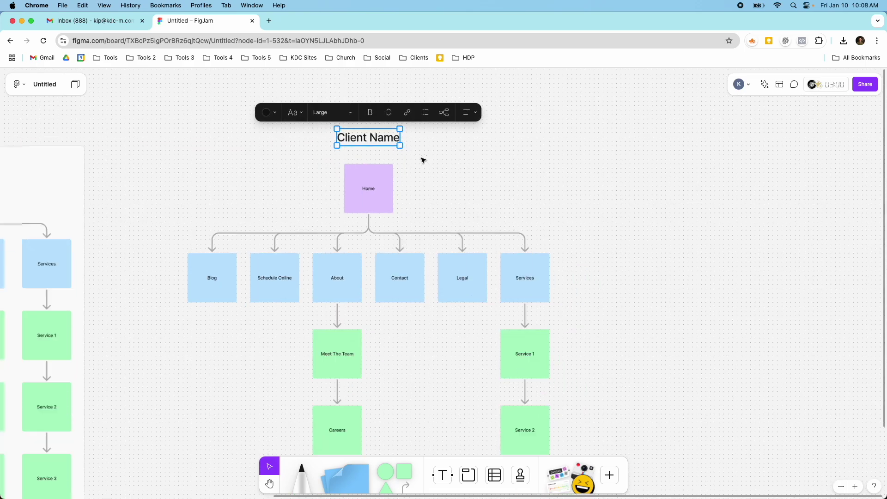
{"action": "scroll", "coordinate": [423, 160], "scroll_direction": "down", "scroll_amount": 2}
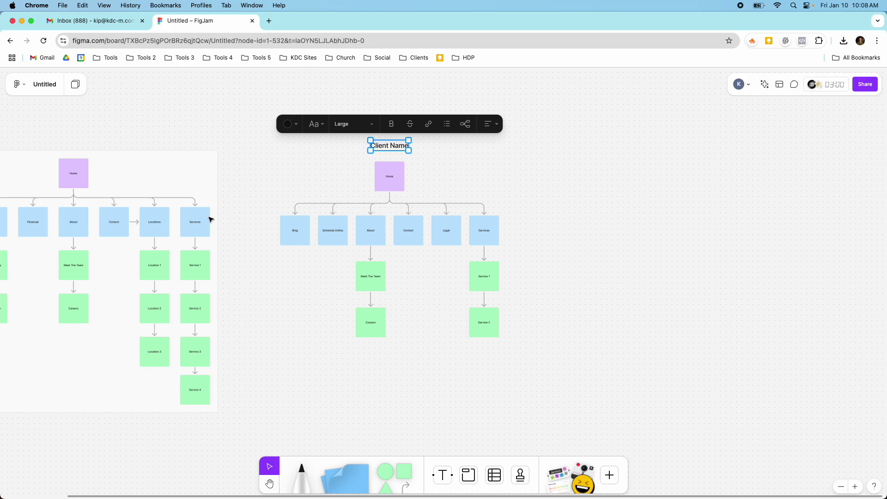
{"action": "scroll", "coordinate": [212, 218], "scroll_direction": "down", "scroll_amount": 3}
{"action": "scroll", "coordinate": [111, 196], "scroll_direction": "up", "scroll_amount": 3}
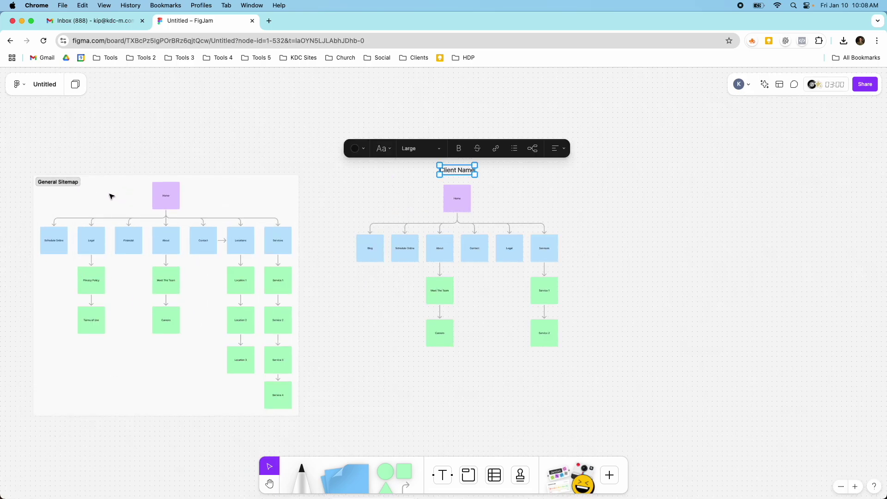
Select the entire Client Name sitemap and wrap it in a new section, Section 1
{"action": "left_click", "coordinate": [323, 163]}
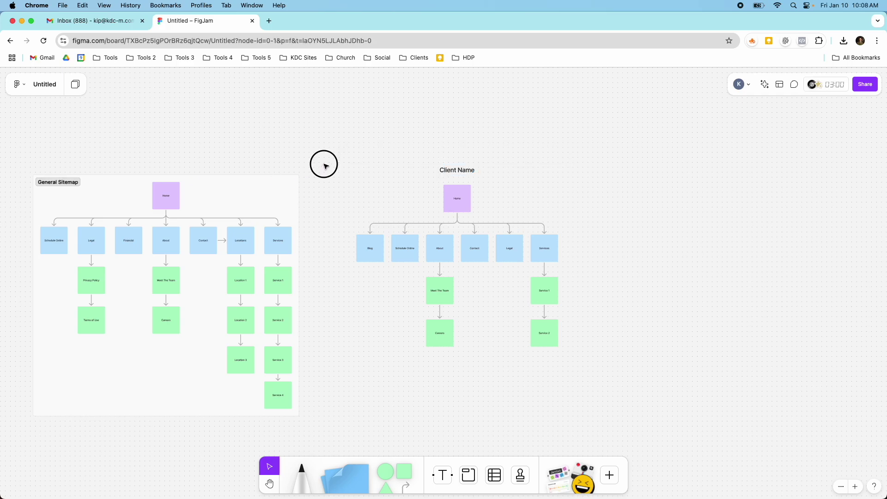
{"action": "left_click_drag", "start_coordinate": [331, 140], "coordinate": [585, 356]}
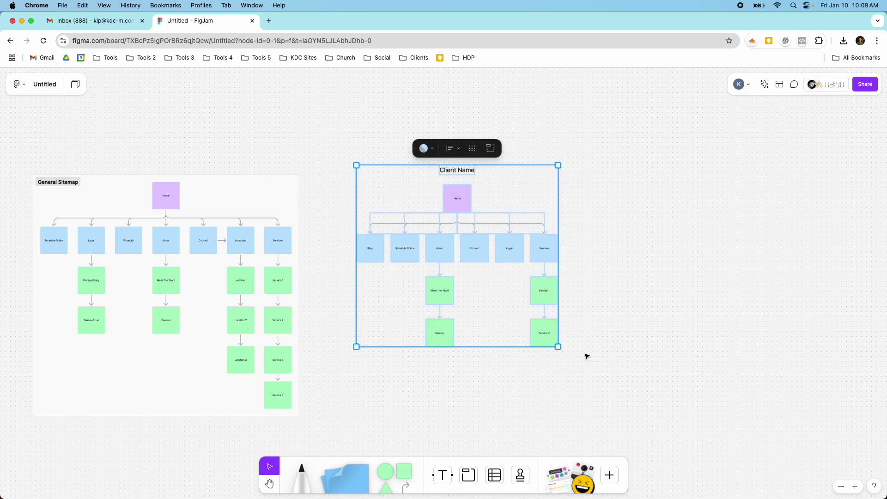
{"action": "right_click", "coordinate": [493, 304]}
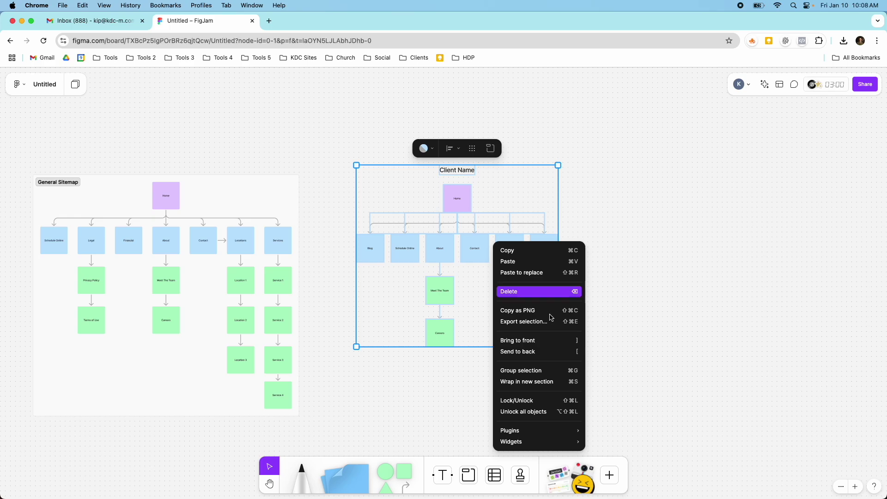
{"action": "left_click", "coordinate": [552, 380]}
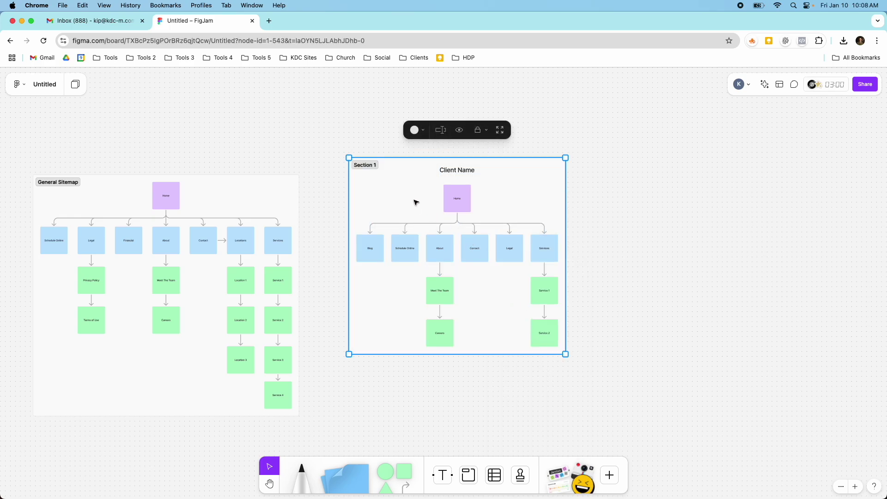
Nudge the new section into place and rename it from Section 1 to 'General Sitemap'
{"action": "left_click_drag", "start_coordinate": [414, 200], "coordinate": [396, 213]}
{"action": "scroll", "coordinate": [353, 180], "scroll_direction": "up", "scroll_amount": 5, "text": "ctrl"}
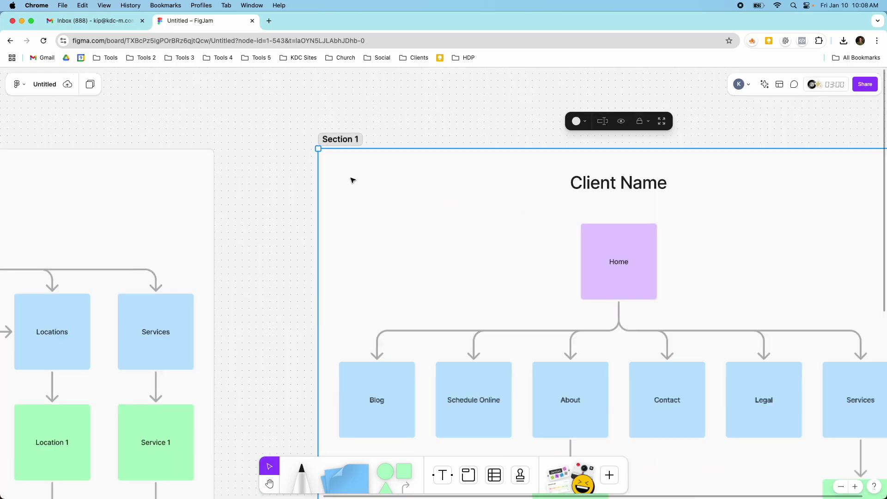
{"action": "double_click", "coordinate": [338, 140]}
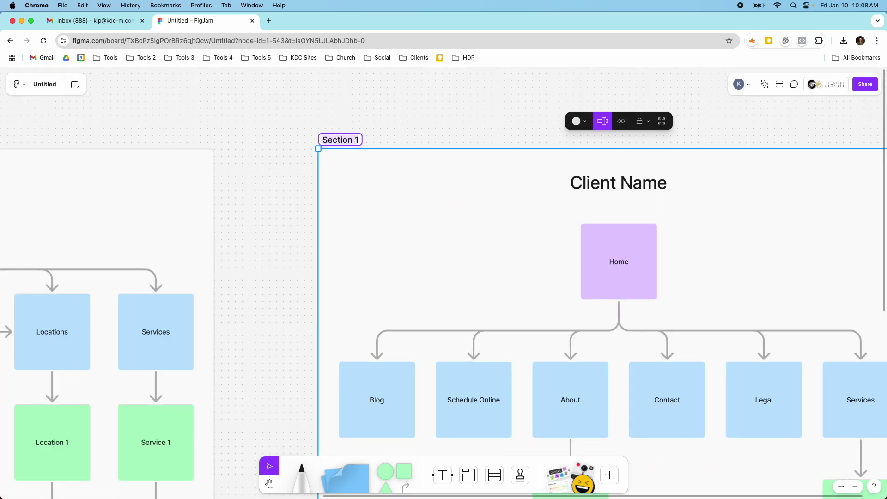
{"action": "type", "text": "General Sitemap"}
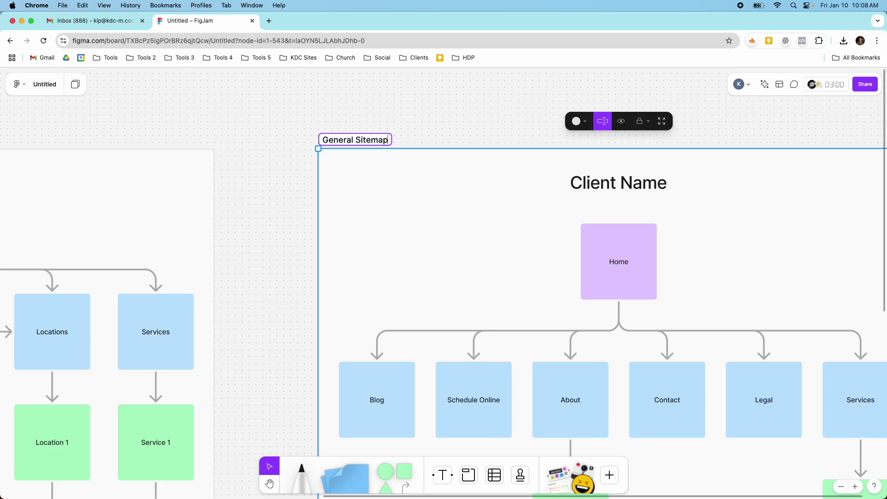
{"action": "key", "text": "Return"}
{"action": "scroll", "coordinate": [344, 143], "scroll_direction": "down", "scroll_amount": 5, "text": "ctrl"}
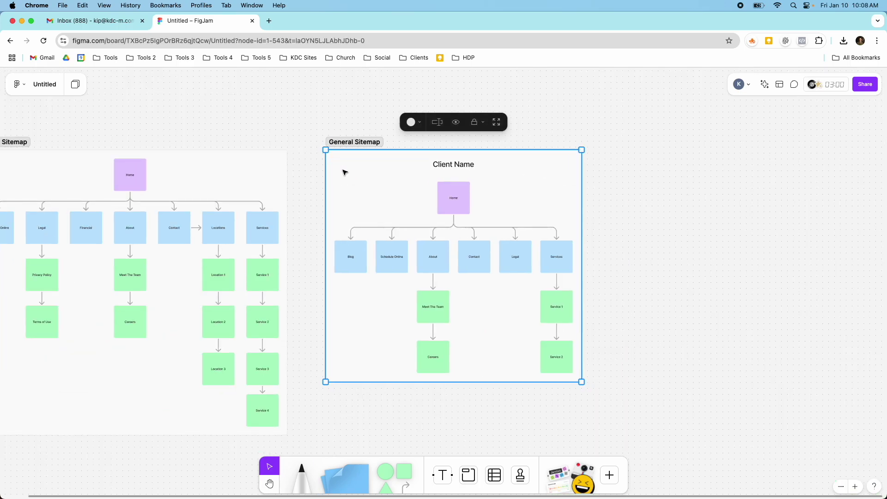
{"action": "scroll", "coordinate": [344, 171], "scroll_direction": "down", "scroll_amount": 5, "text": "ctrl"}
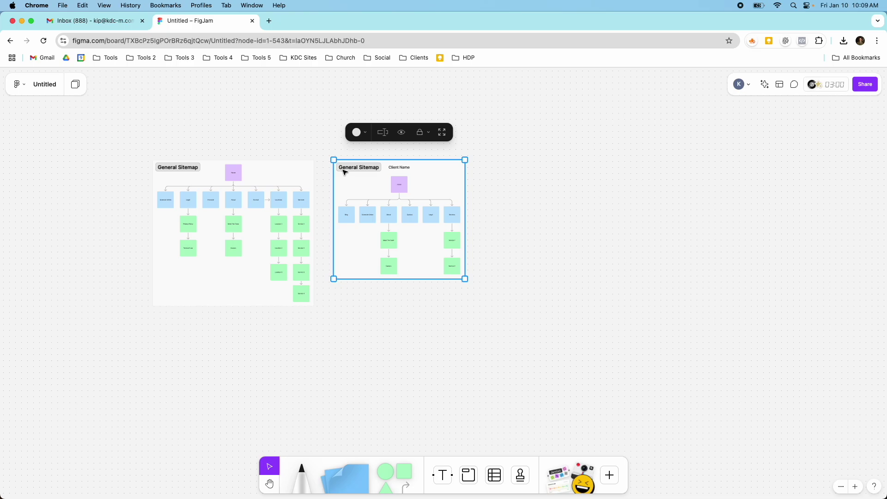
{"action": "scroll", "coordinate": [403, 211], "scroll_direction": "up", "scroll_amount": 5}
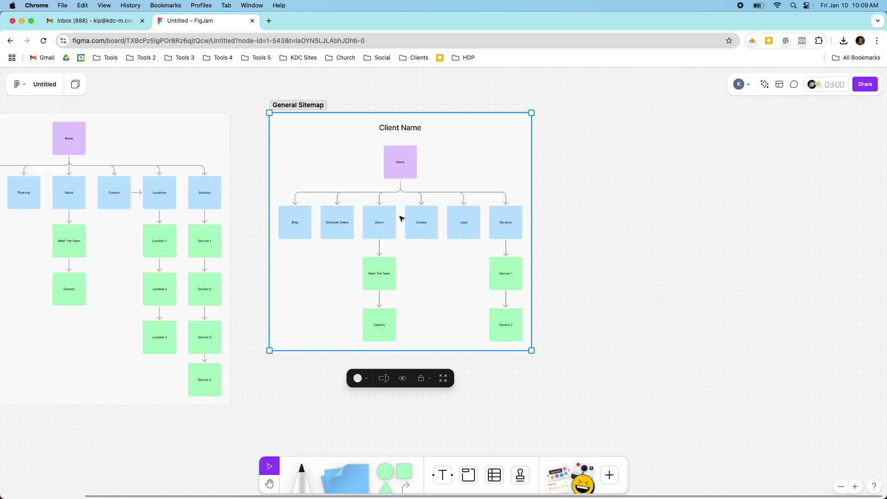
{"action": "left_click", "coordinate": [381, 217]}
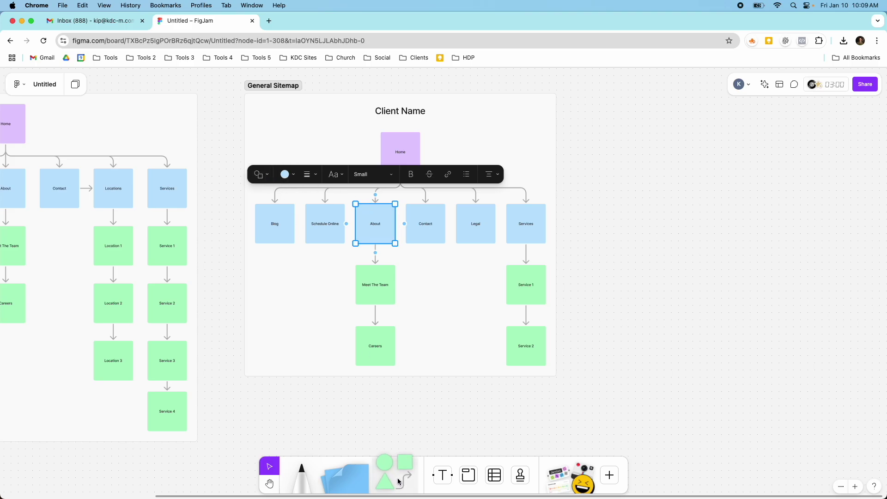
{"action": "left_click", "coordinate": [261, 180]}
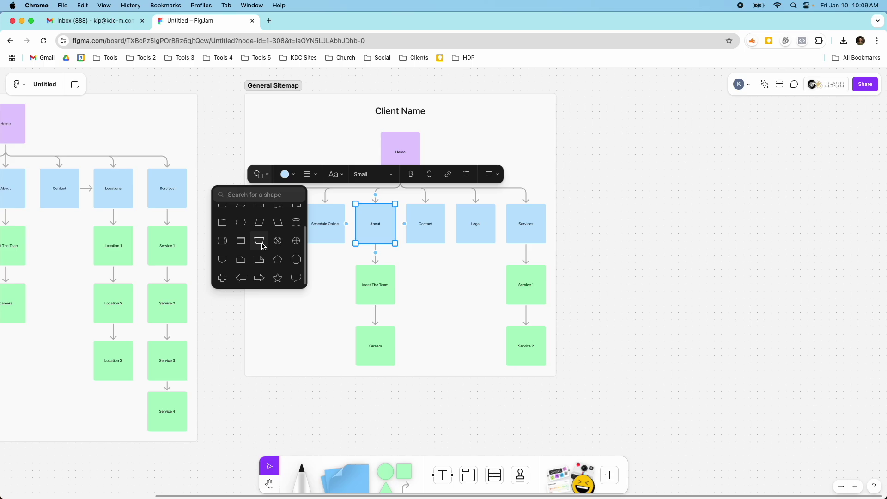
{"action": "left_click", "coordinate": [238, 150]}
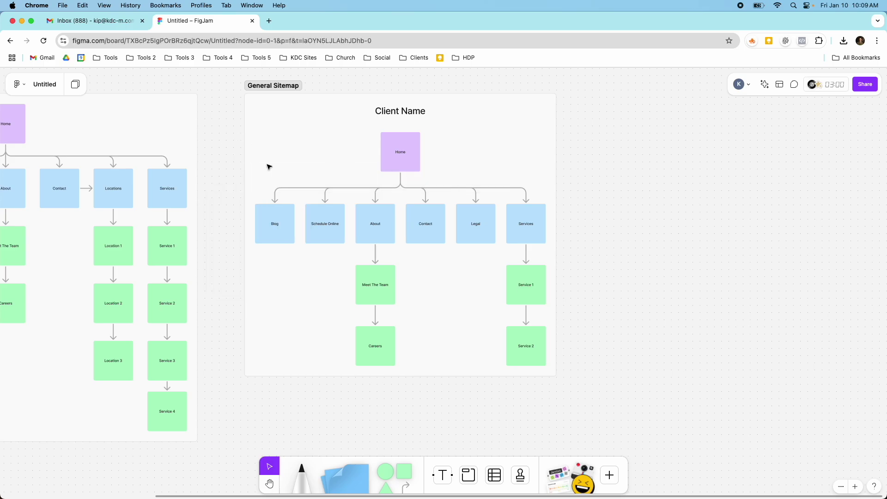
Rename the board file from Untitled to 'Sitemap' through the file options menu
{"action": "scroll", "coordinate": [270, 167], "scroll_direction": "down", "scroll_amount": 5}
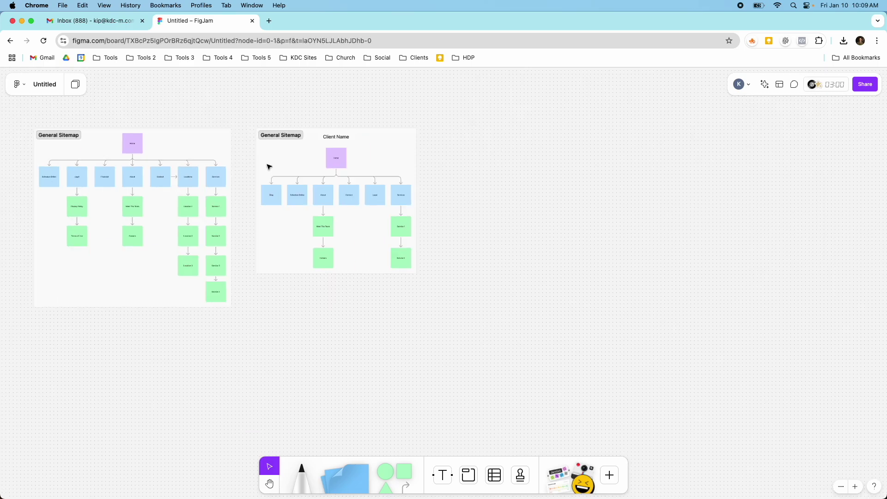
{"action": "left_click", "coordinate": [44, 85]}
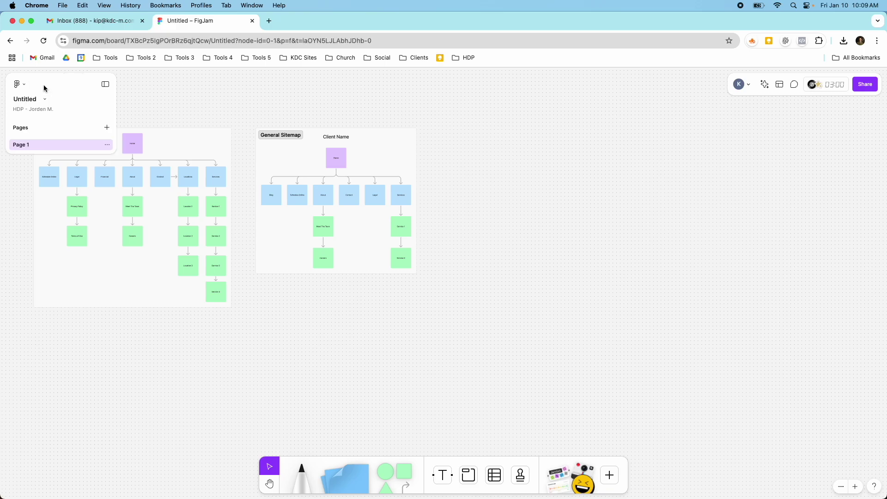
{"action": "left_click", "coordinate": [44, 99]}
{"action": "mouse_move", "coordinate": [58, 142]}
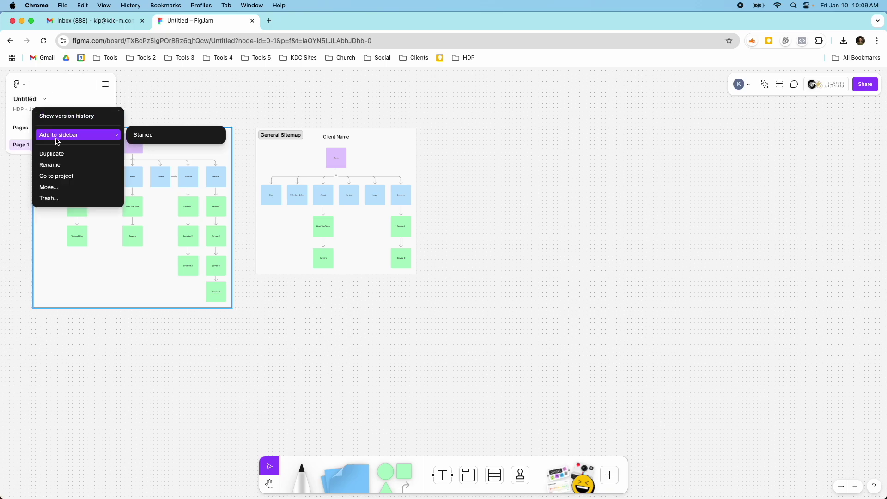
{"action": "left_click", "coordinate": [51, 165]}
{"action": "type", "text": "Site"}
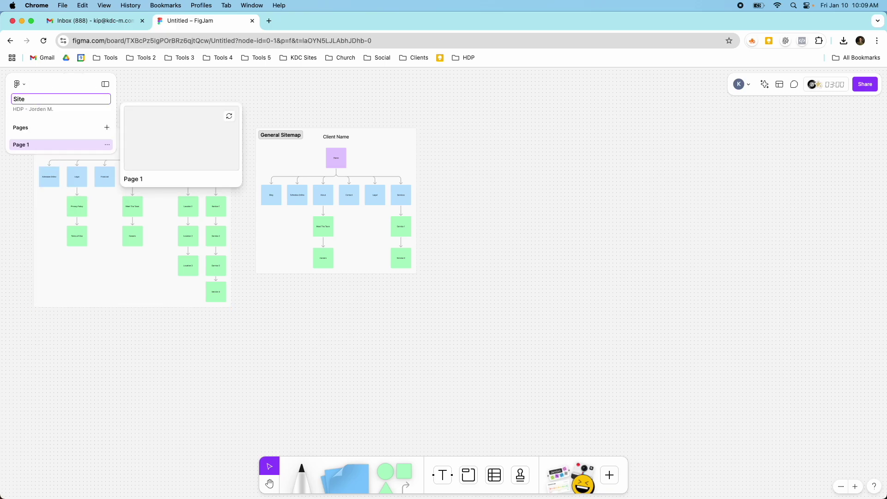
{"action": "type", "text": "mape"}
{"action": "key", "text": "Return"}
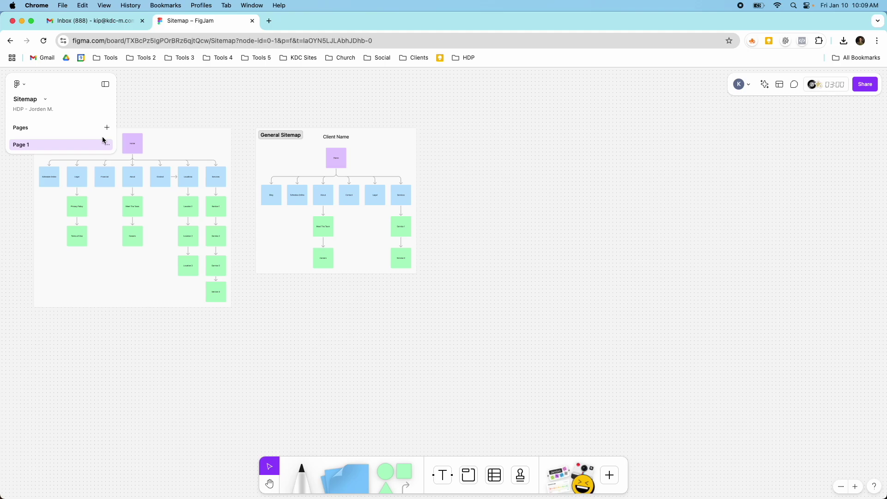
Export the whole board as a high-quality JPG with Grid background, then open Sitemap.jpg
{"action": "left_click", "coordinate": [21, 85]}
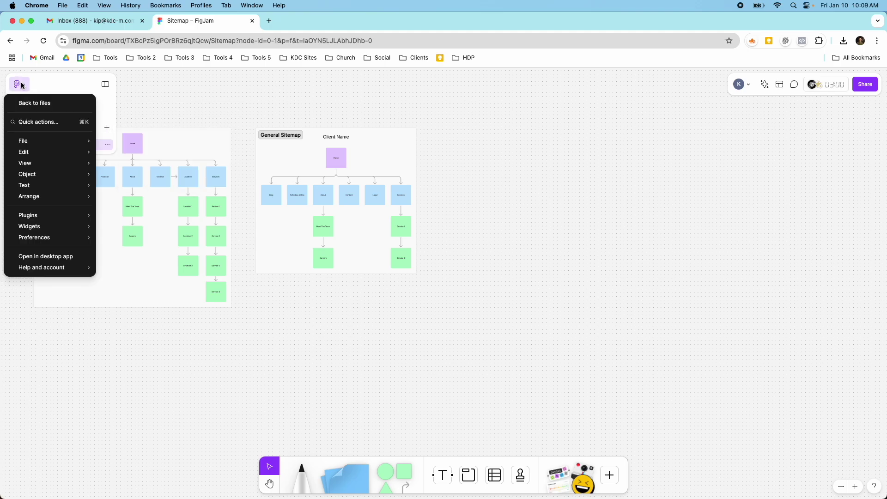
{"action": "mouse_move", "coordinate": [37, 146]}
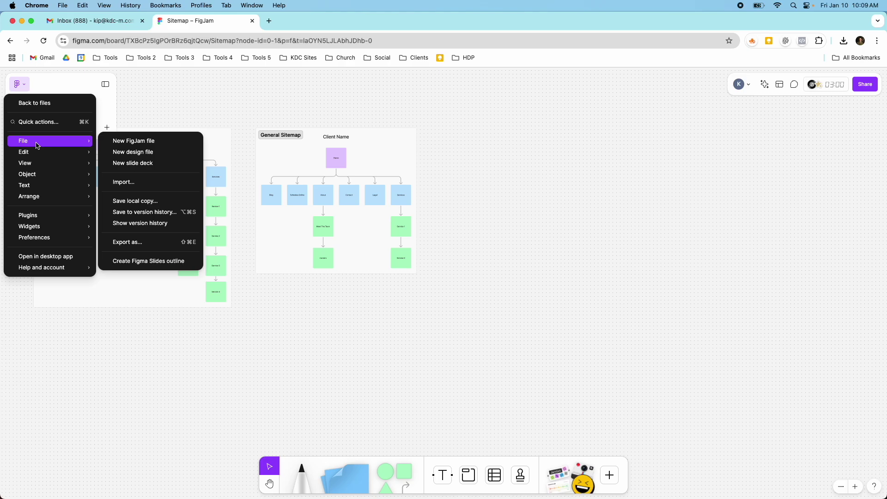
{"action": "left_click", "coordinate": [134, 246]}
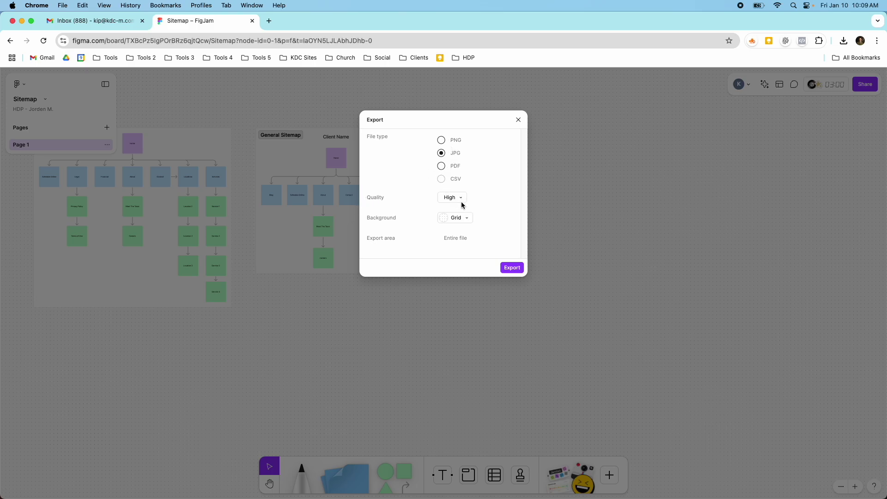
{"action": "left_click", "coordinate": [465, 220]}
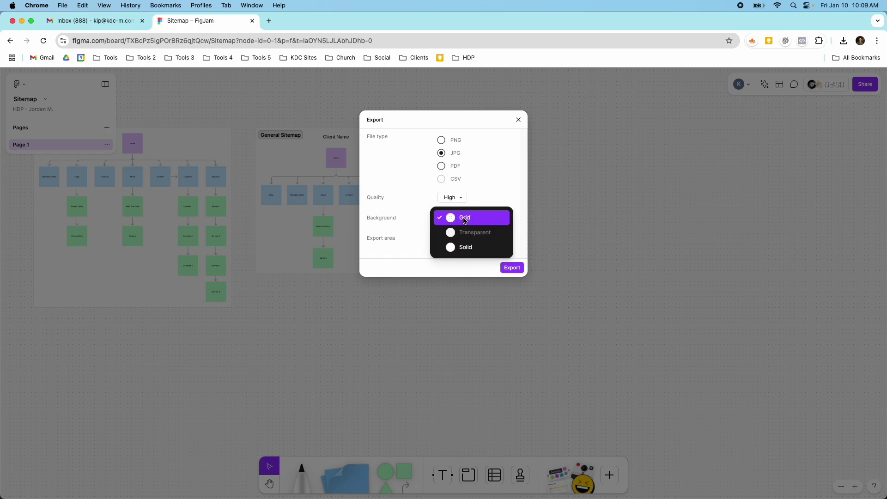
{"action": "left_click", "coordinate": [464, 223]}
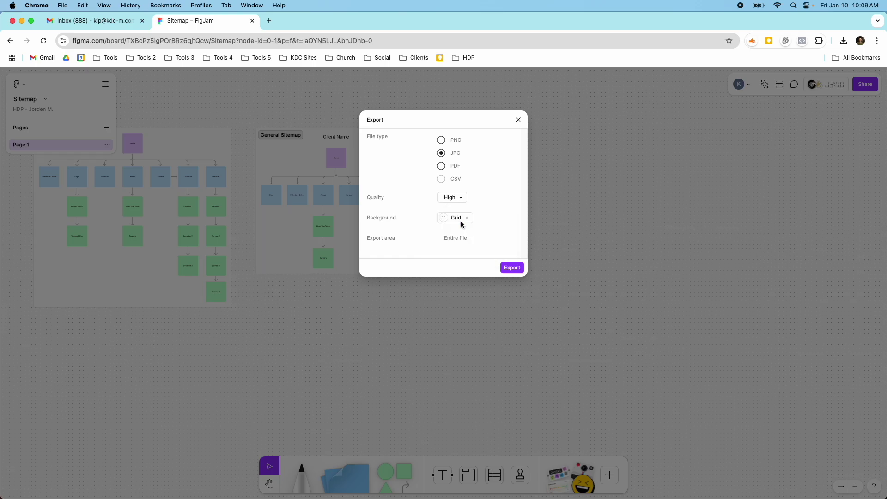
{"action": "left_click", "coordinate": [509, 272]}
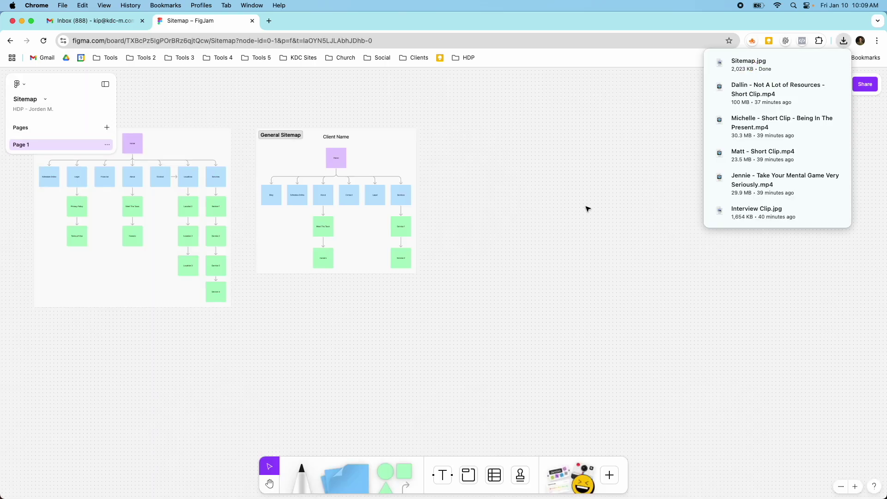
{"action": "left_click", "coordinate": [723, 61]}
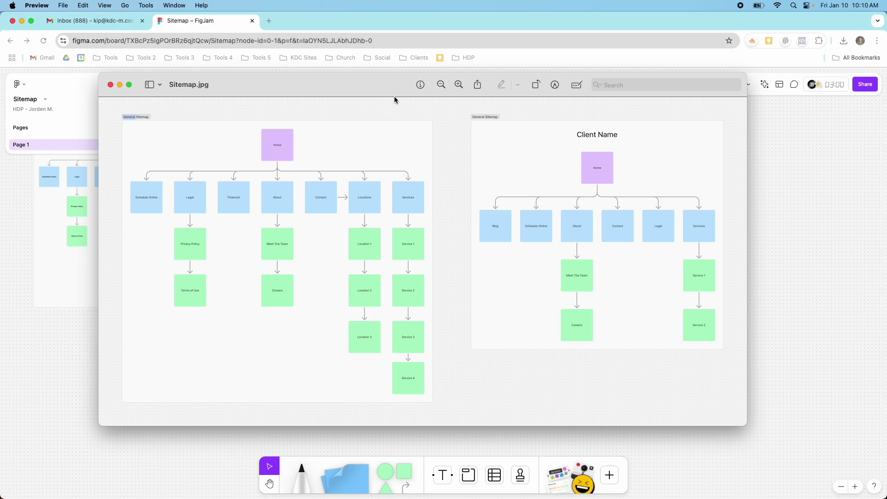
Close the exported Sitemap.jpg image in Preview
{"action": "left_click", "coordinate": [110, 84]}
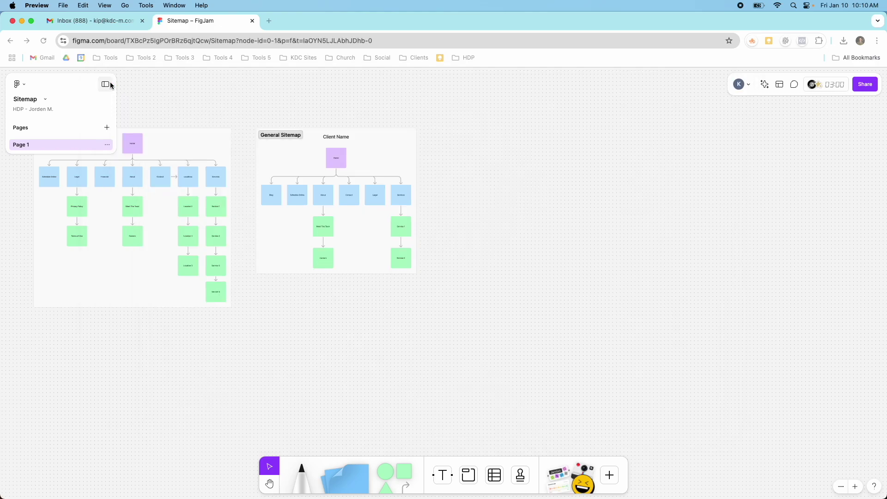
{"action": "scroll", "coordinate": [327, 165], "scroll_direction": "up", "scroll_amount": 5}
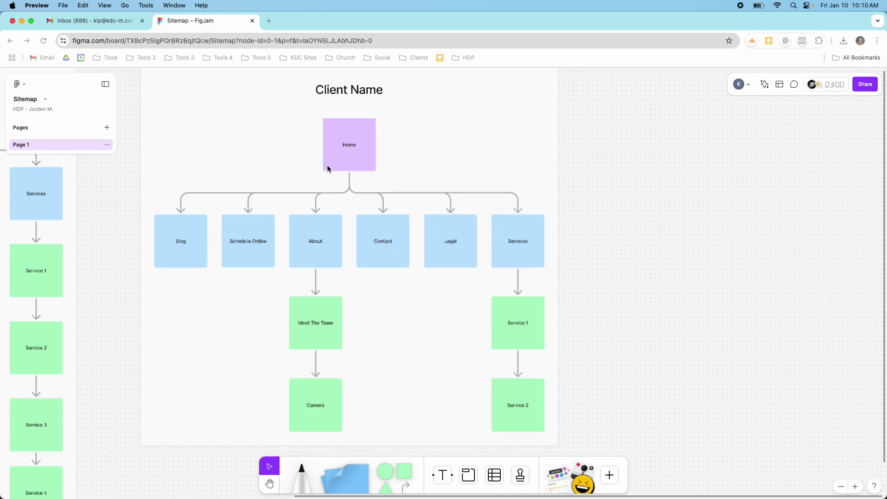
{"action": "scroll", "coordinate": [327, 165], "scroll_direction": "down", "scroll_amount": 4}
{"action": "scroll", "coordinate": [281, 142], "scroll_direction": "up", "scroll_amount": 5}
{"action": "scroll", "coordinate": [283, 146], "scroll_direction": "up", "scroll_amount": 2}
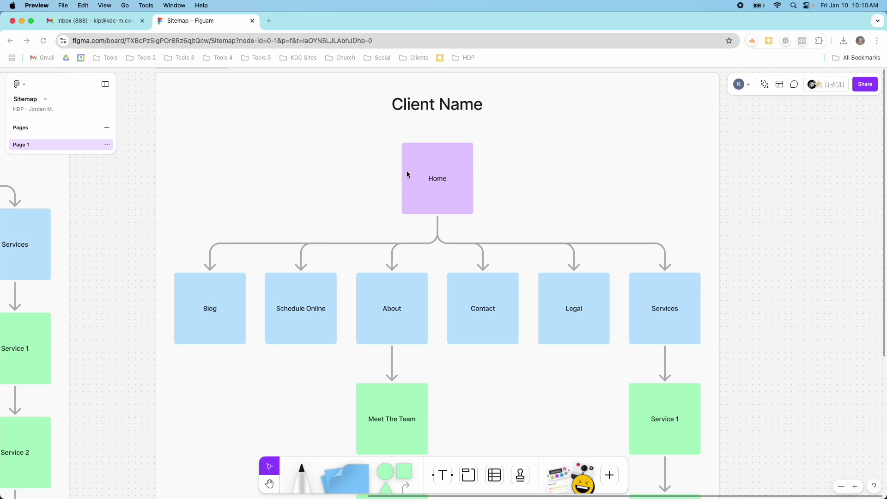
{"action": "scroll", "coordinate": [421, 204], "scroll_direction": "down", "scroll_amount": 2}
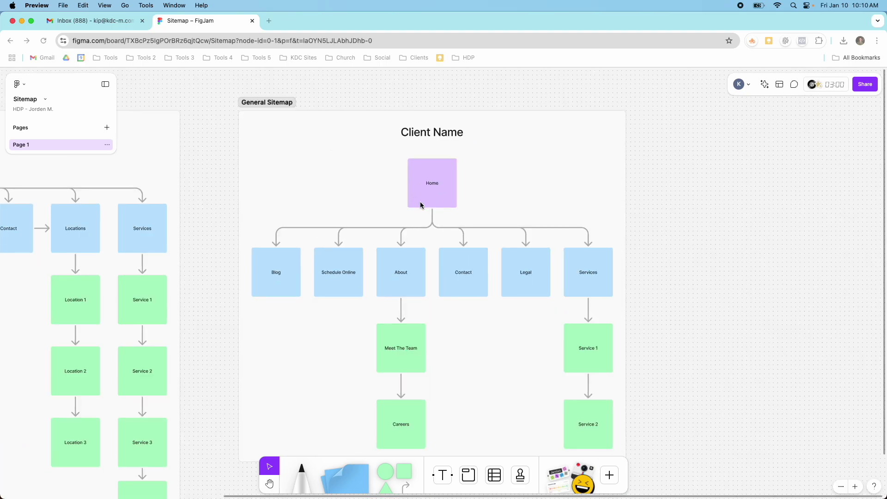
{"action": "scroll", "coordinate": [420, 202], "scroll_direction": "down", "scroll_amount": 4}
{"action": "scroll", "coordinate": [284, 196], "scroll_direction": "up", "scroll_amount": 2}
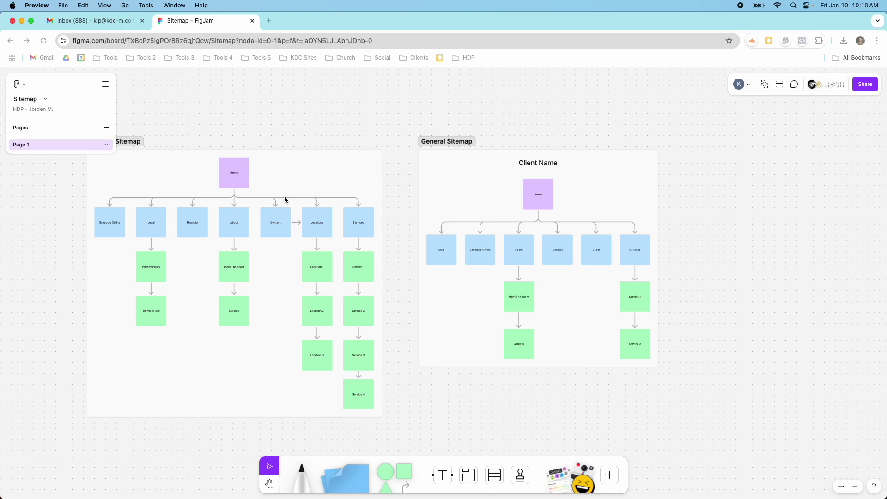
Return to the FigJam Sitemap board and zoom around both General Sitemap sections
{"action": "left_click", "coordinate": [289, 145]}
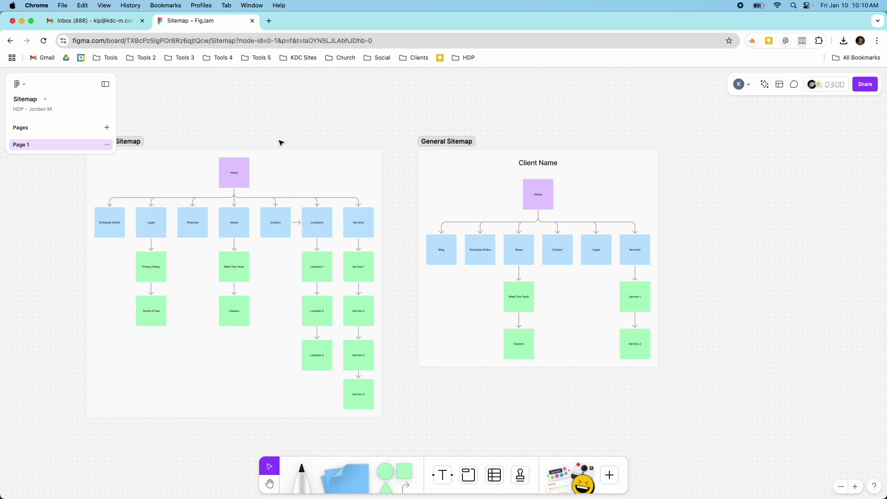
{"action": "scroll", "coordinate": [390, 234], "scroll_direction": "down", "scroll_amount": 2}
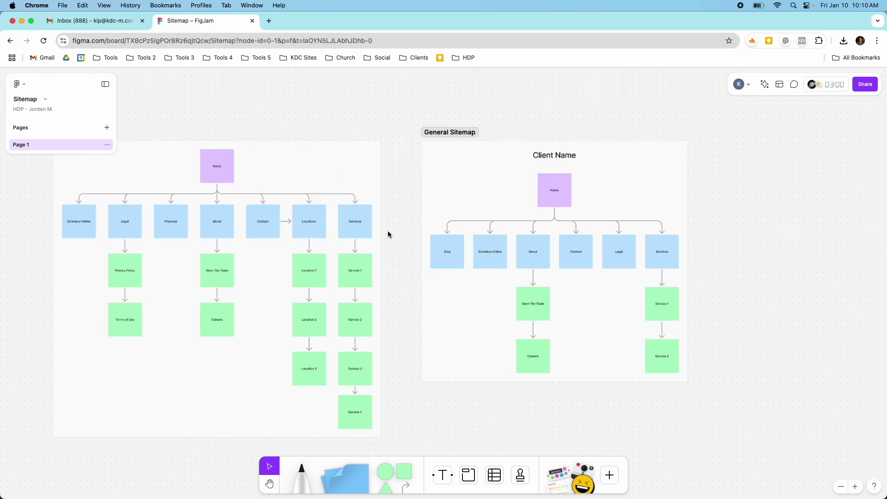
{"action": "scroll", "coordinate": [388, 234], "scroll_direction": "up", "scroll_amount": 3}
{"action": "scroll", "coordinate": [388, 234], "scroll_direction": "down", "scroll_amount": 3}
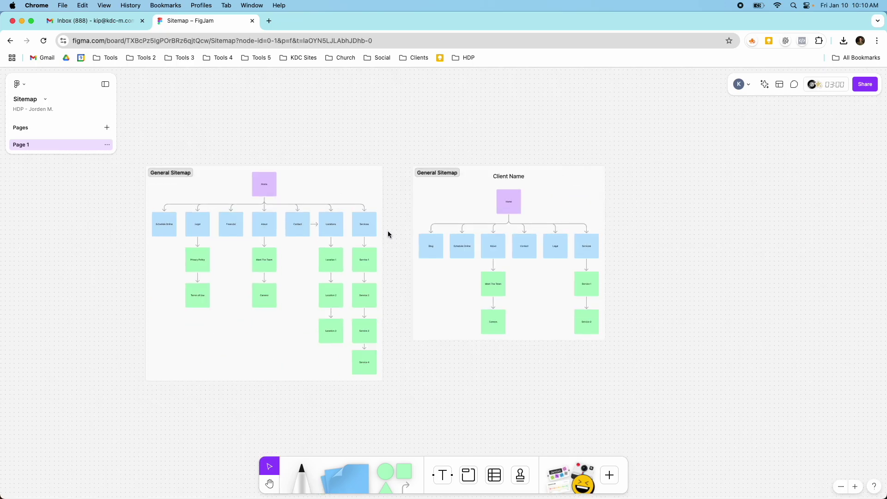